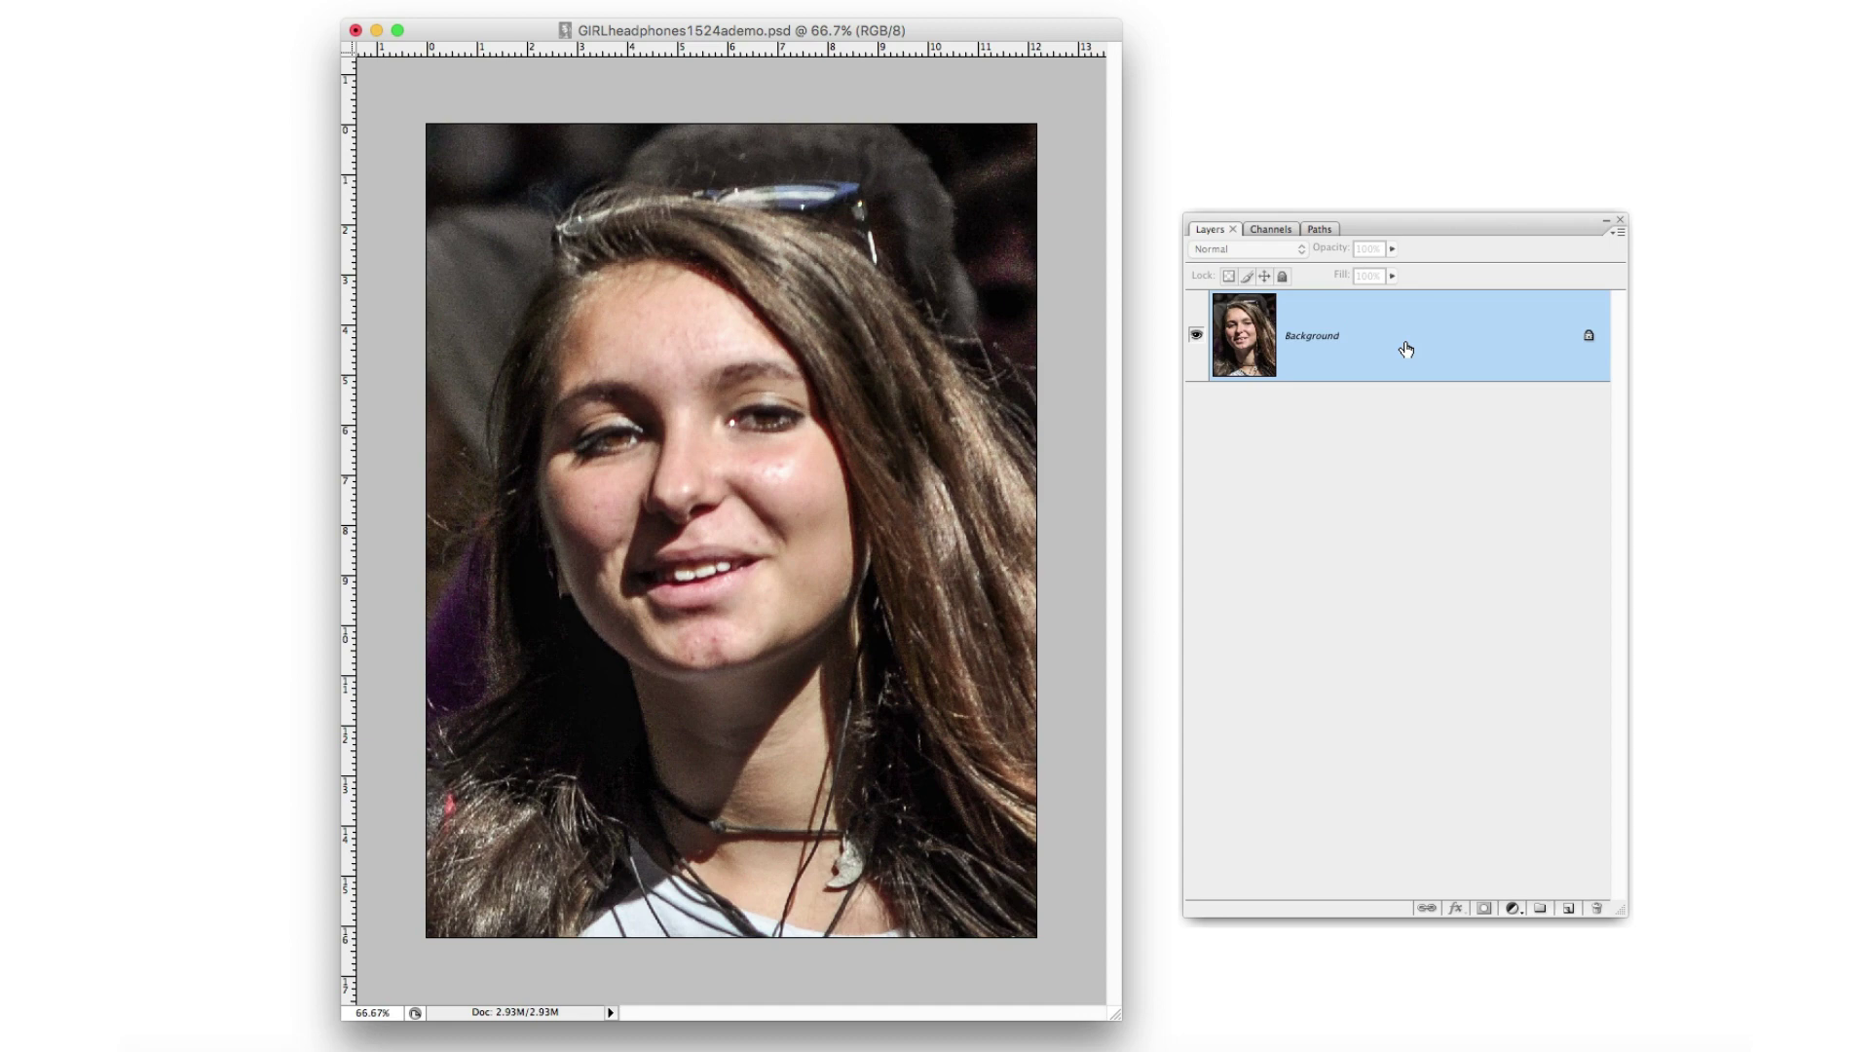
Step: Add a Hue/Saturation adjustment layer with Saturation at -100 to make the portrait black and white
{"action": "left_click", "coordinate": [1513, 908]}
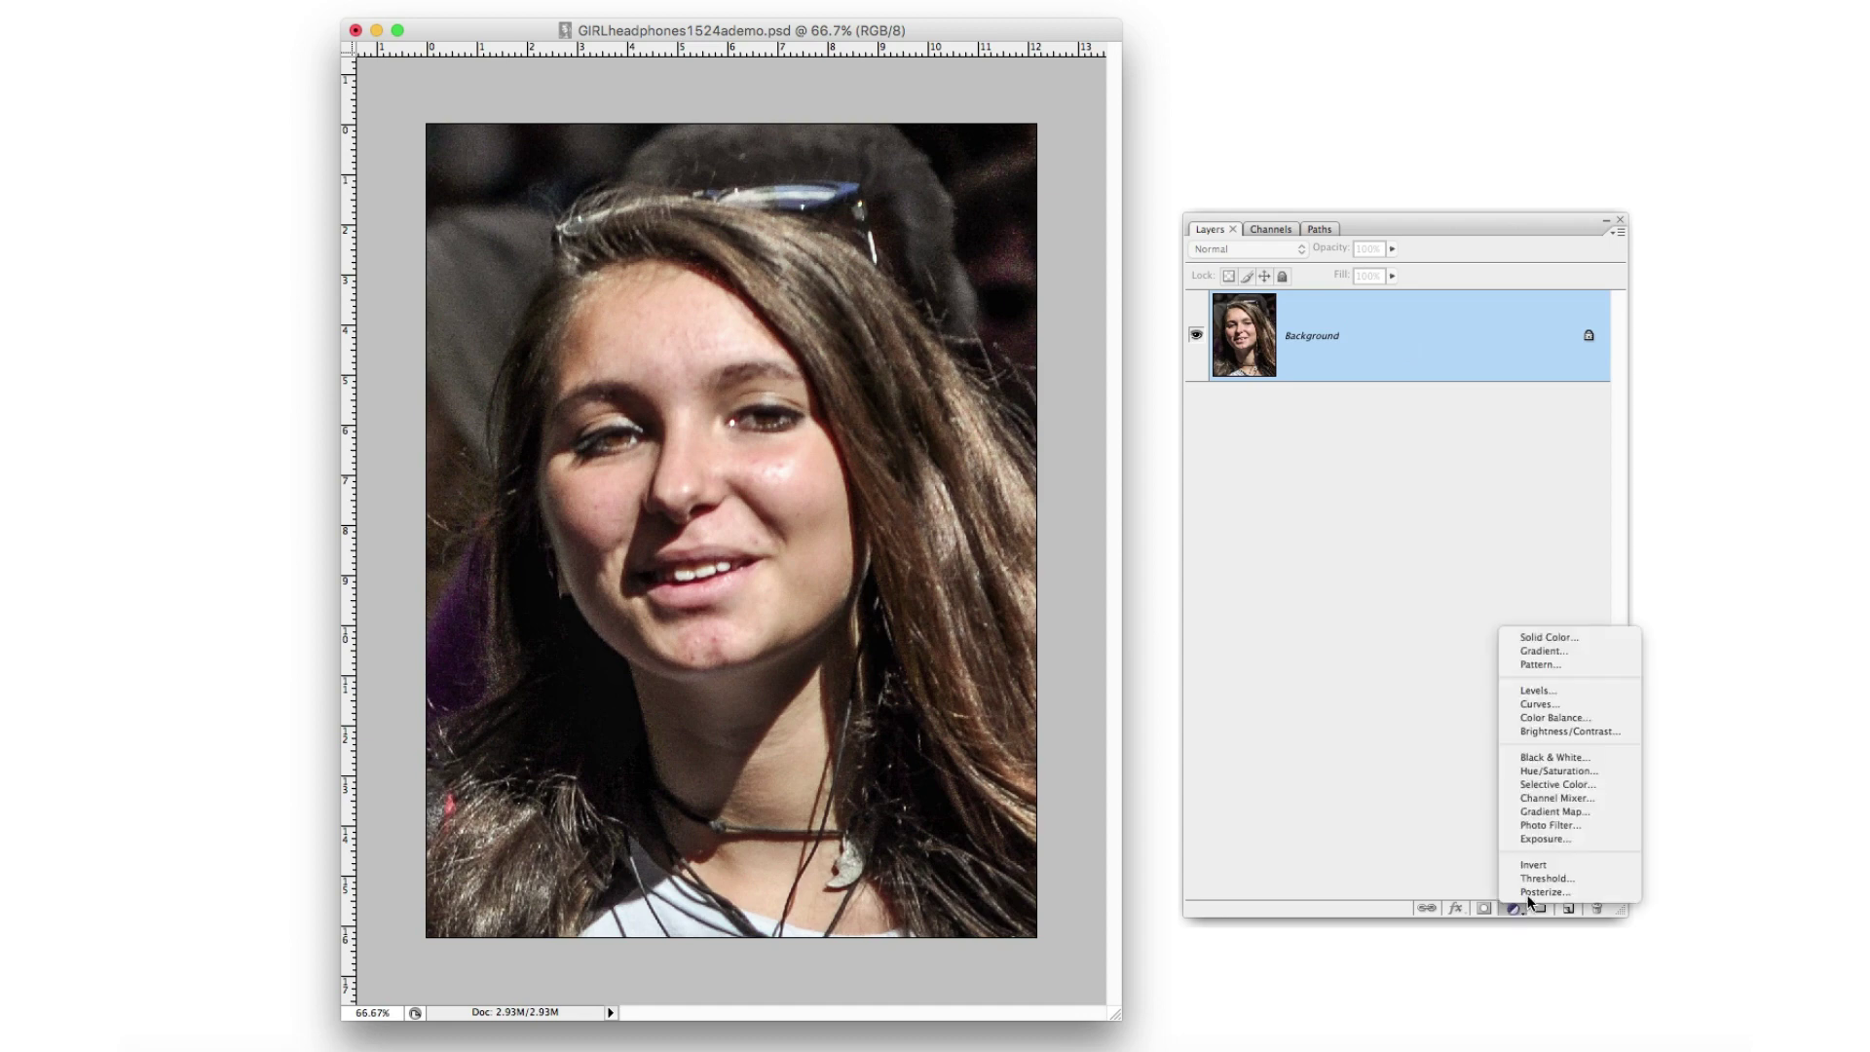
{"action": "left_click", "coordinate": [1564, 769]}
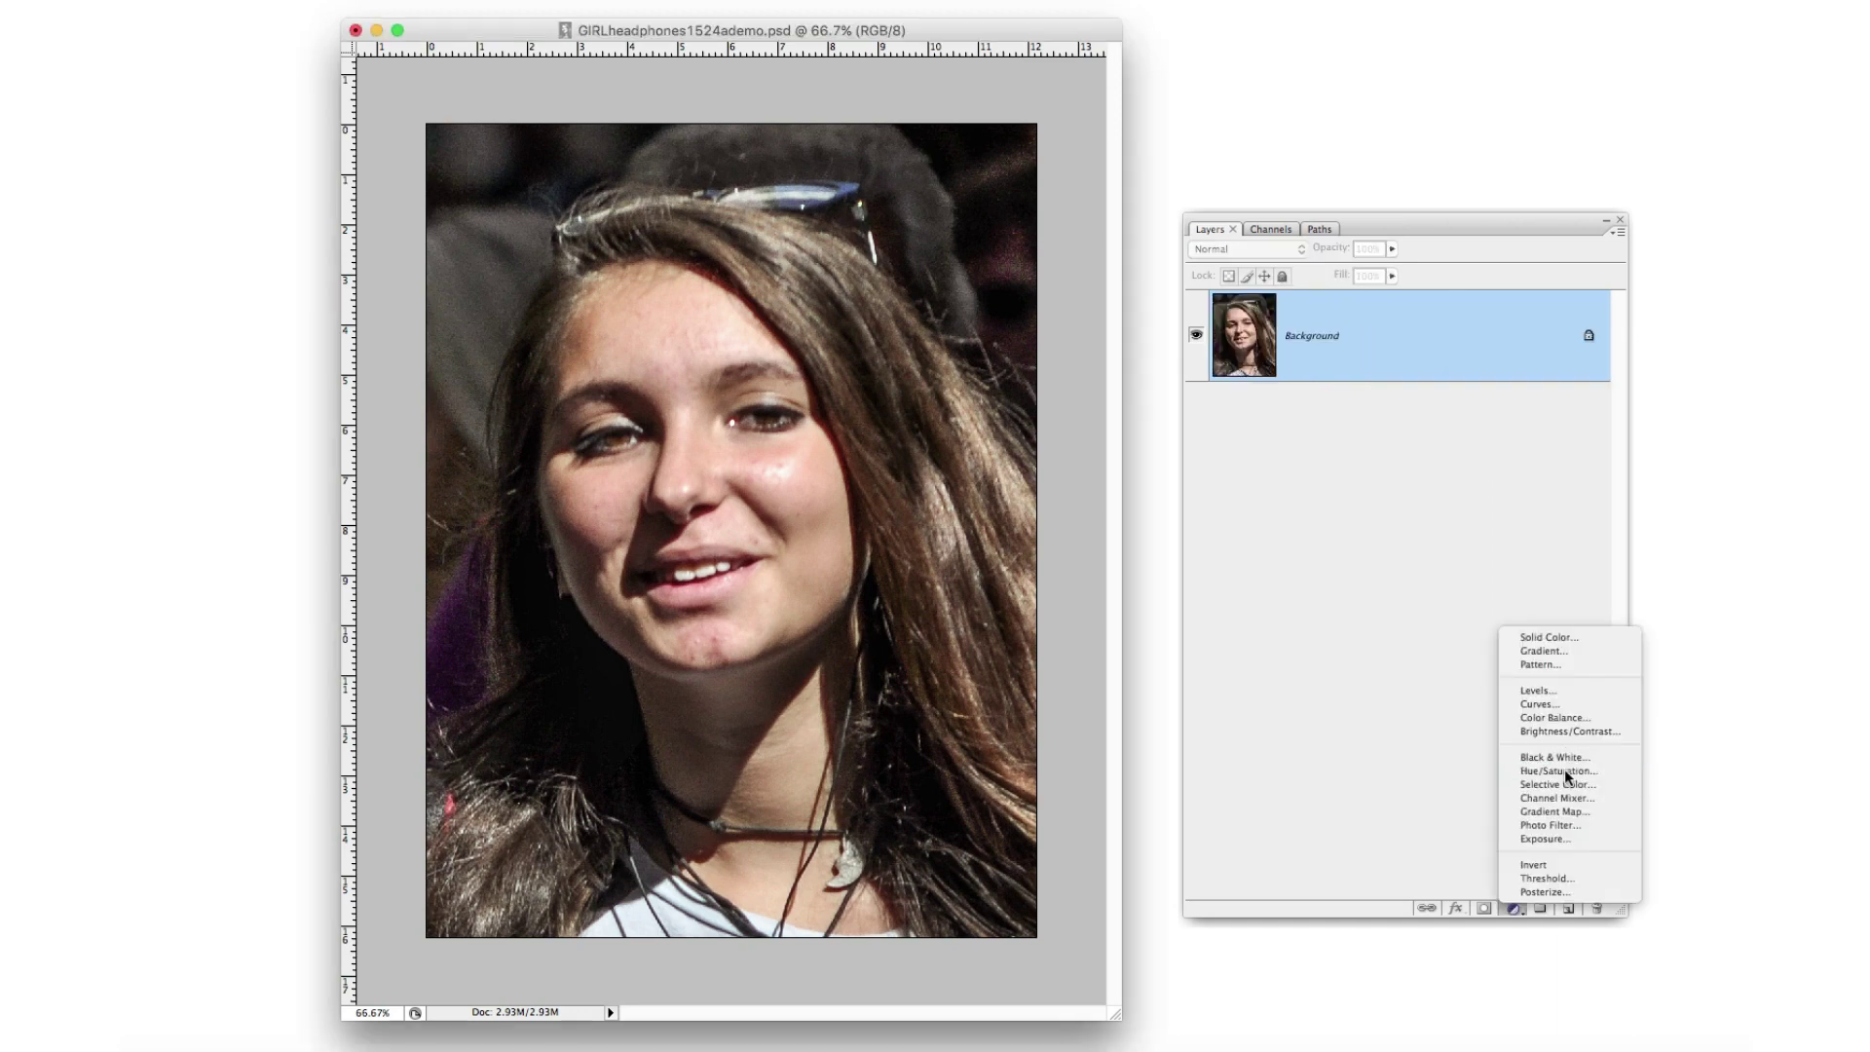
{"action": "left_click", "coordinate": [1564, 769]}
{"action": "left_click_drag", "start_coordinate": [1705, 383], "coordinate": [1326, 465]}
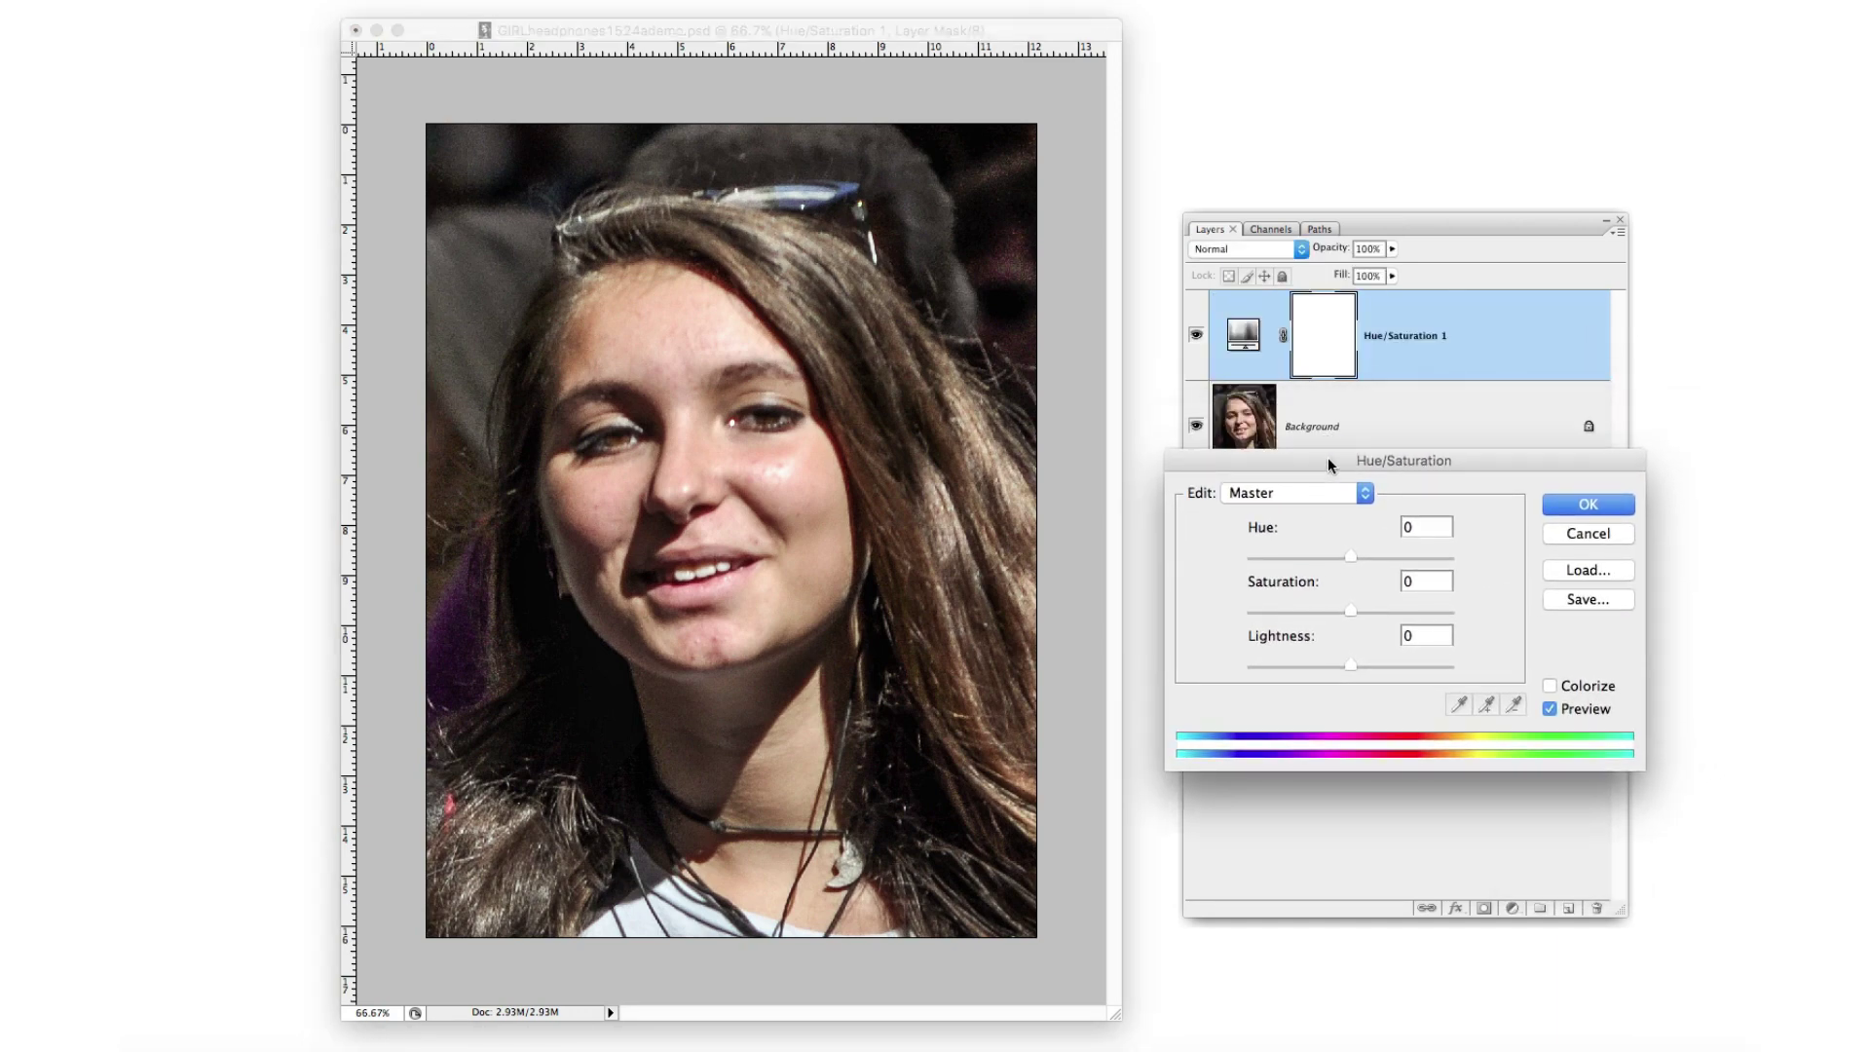
{"action": "left_click_drag", "start_coordinate": [1350, 612], "coordinate": [1243, 650]}
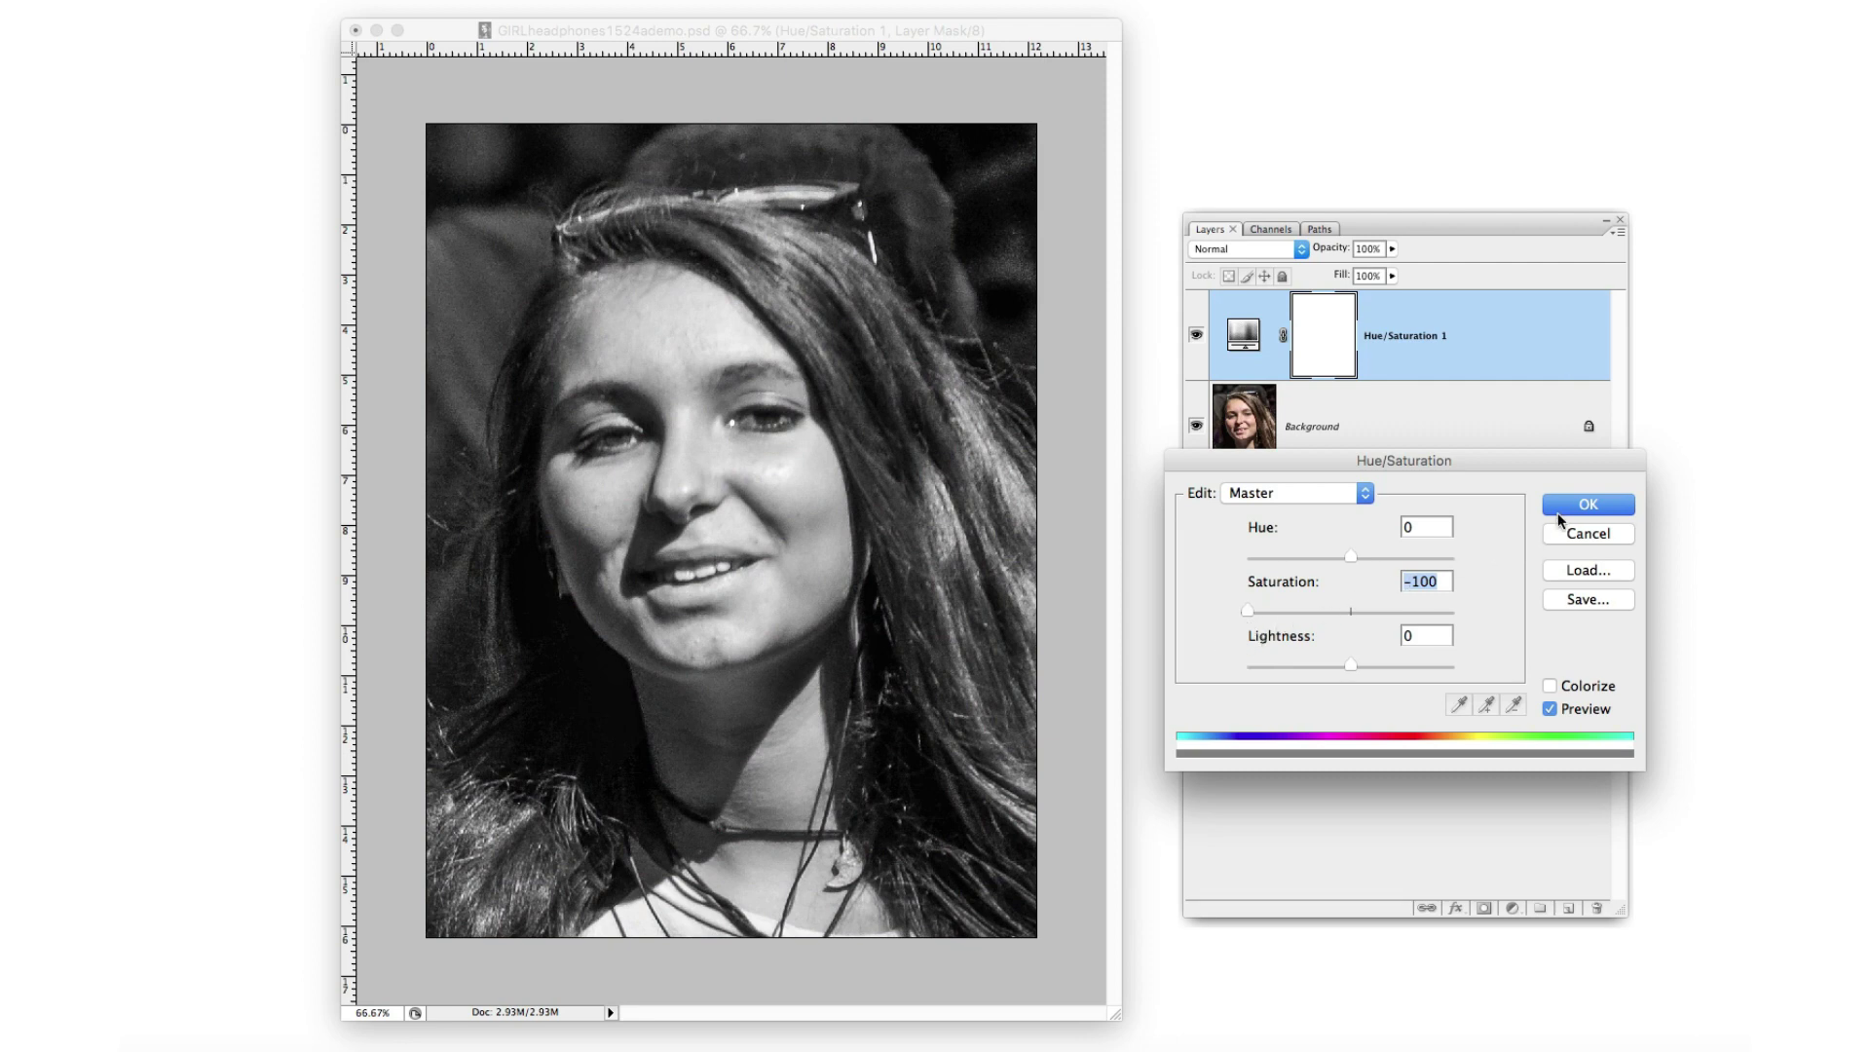
{"action": "left_click", "coordinate": [1580, 504]}
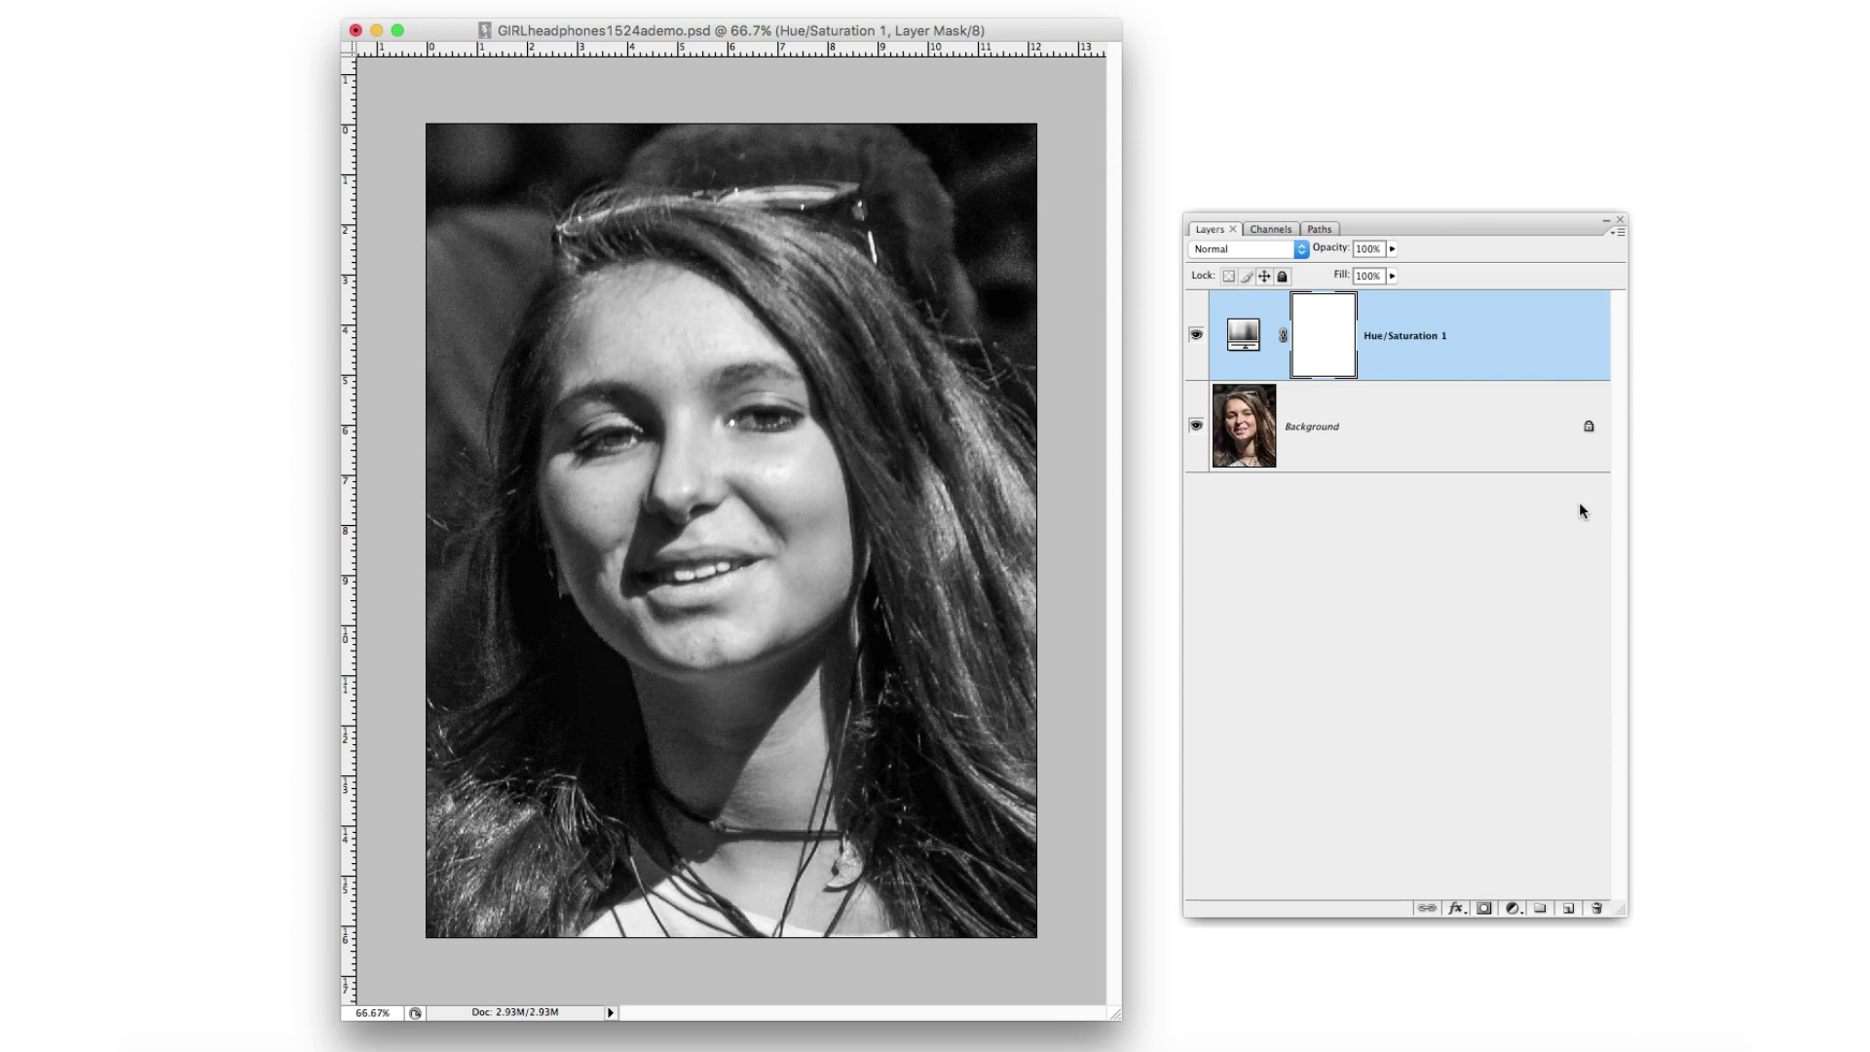
{"action": "left_click", "coordinate": [1512, 908]}
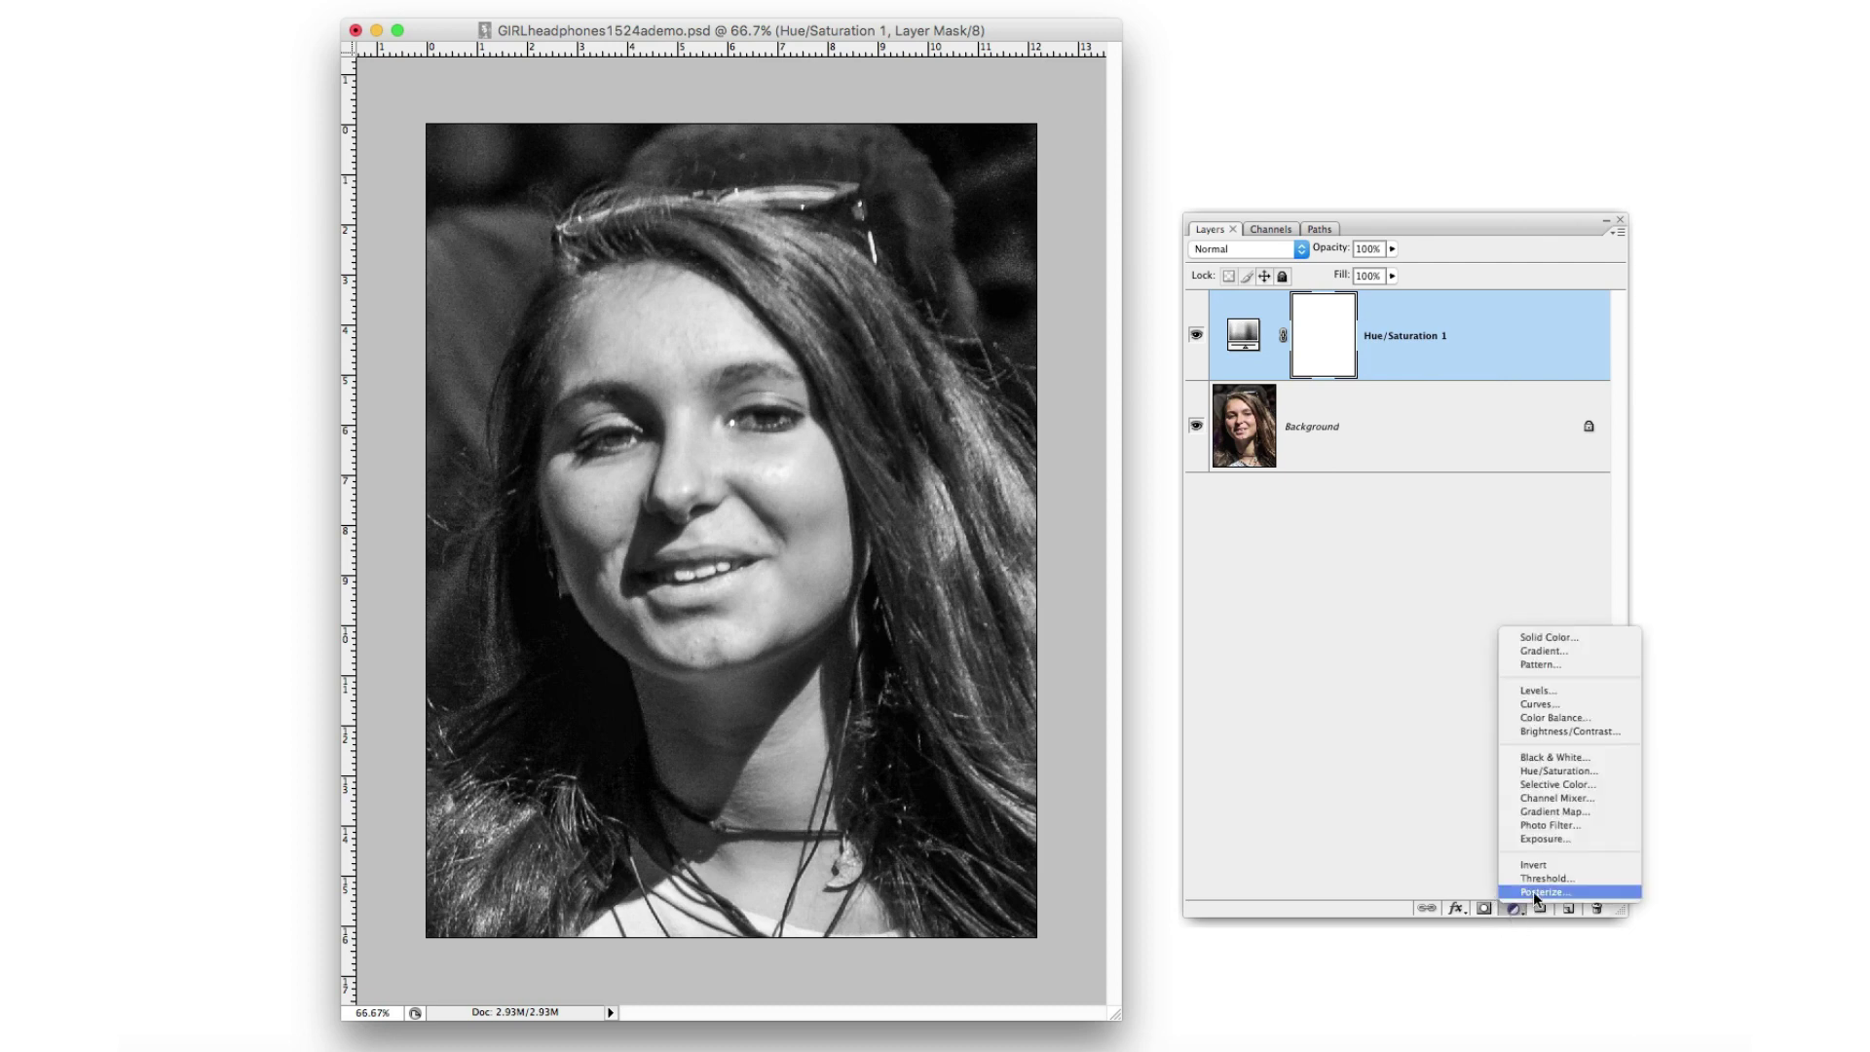
Step: Add a Posterize adjustment layer with Levels set to 3
{"action": "left_click", "coordinate": [1533, 891]}
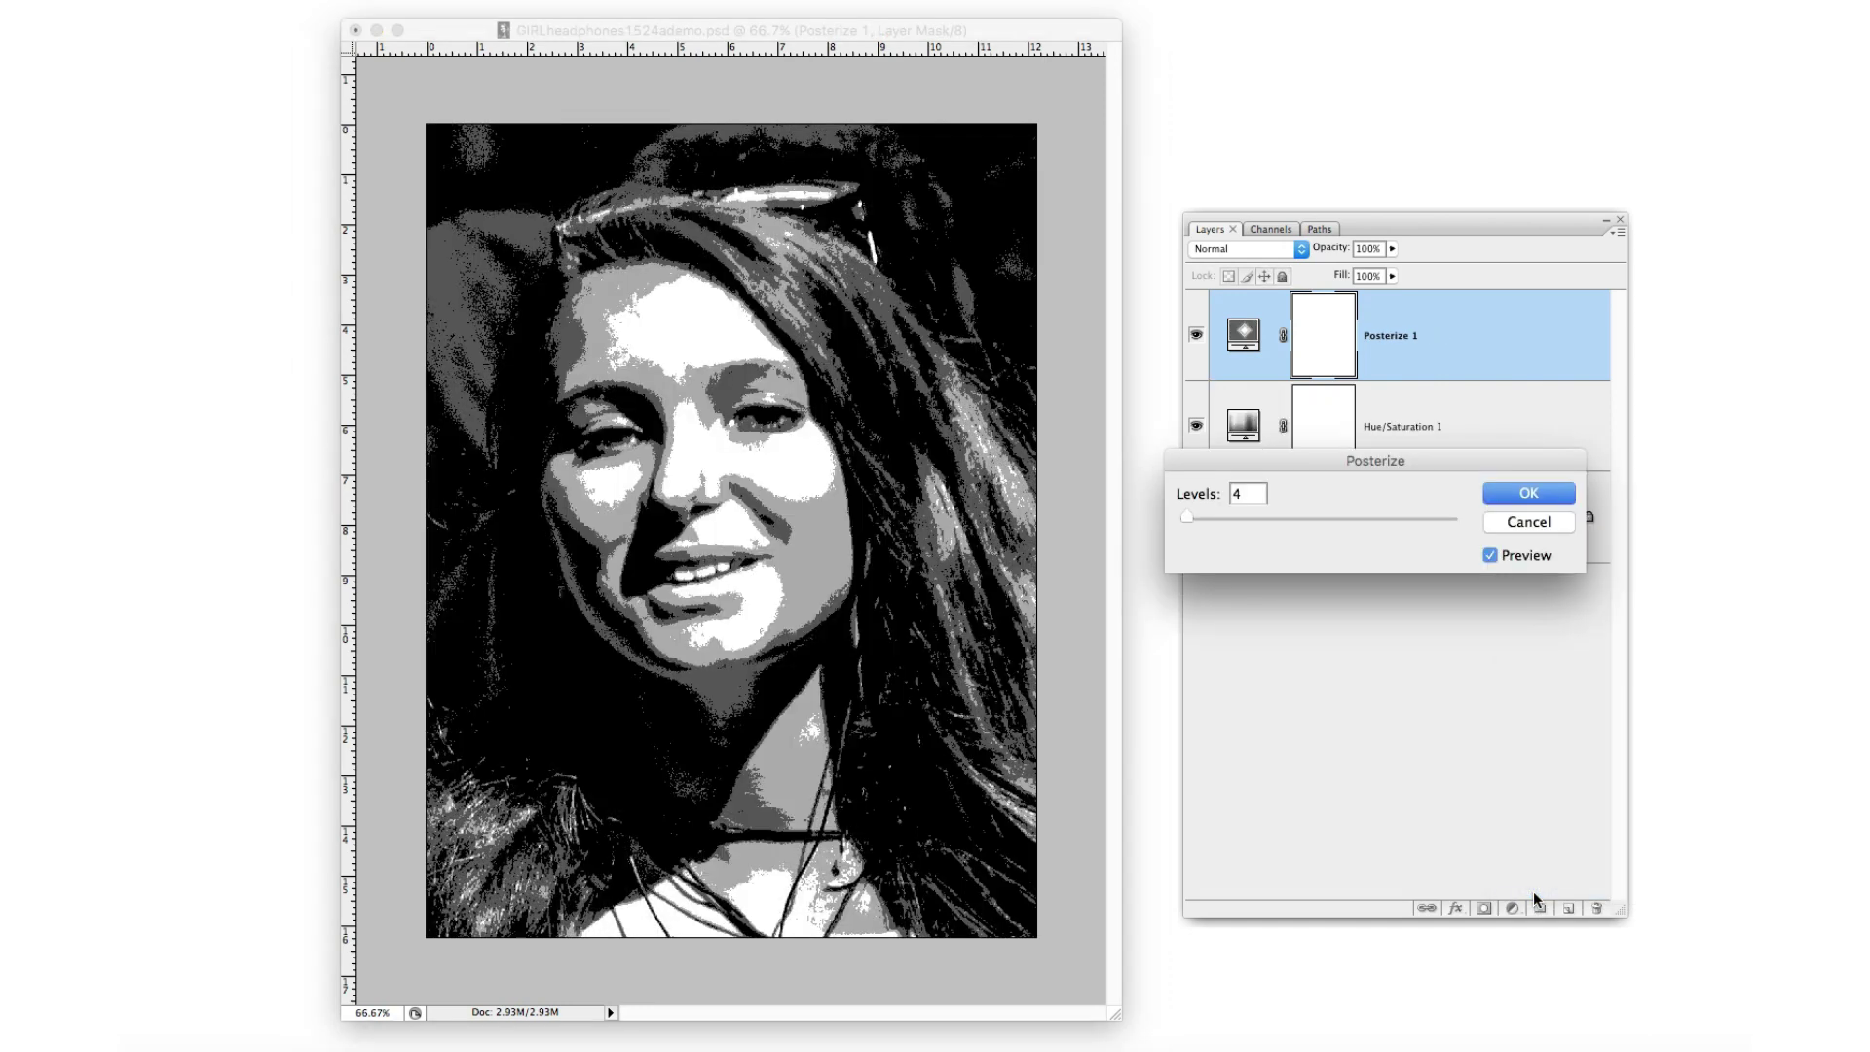
{"action": "left_click_drag", "start_coordinate": [1248, 495], "coordinate": [1187, 494]}
{"action": "type", "text": "3"}
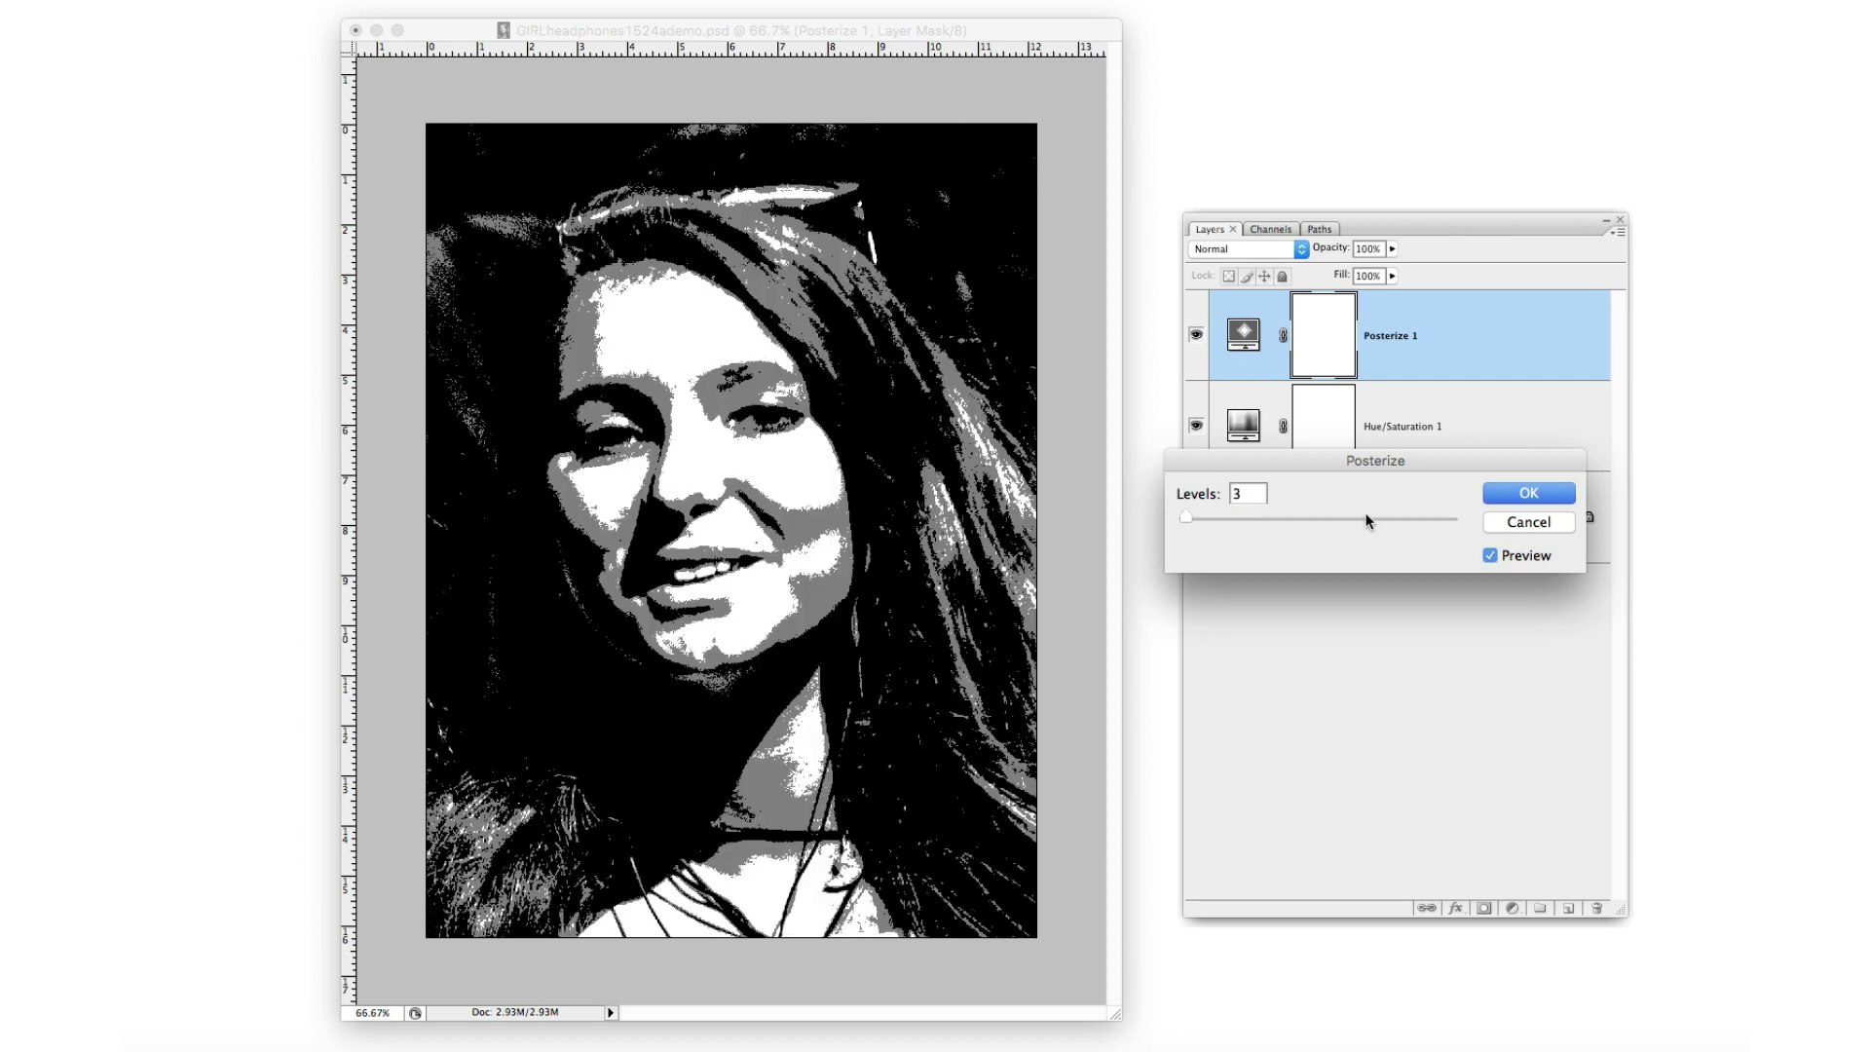
{"action": "left_click", "coordinate": [1520, 497]}
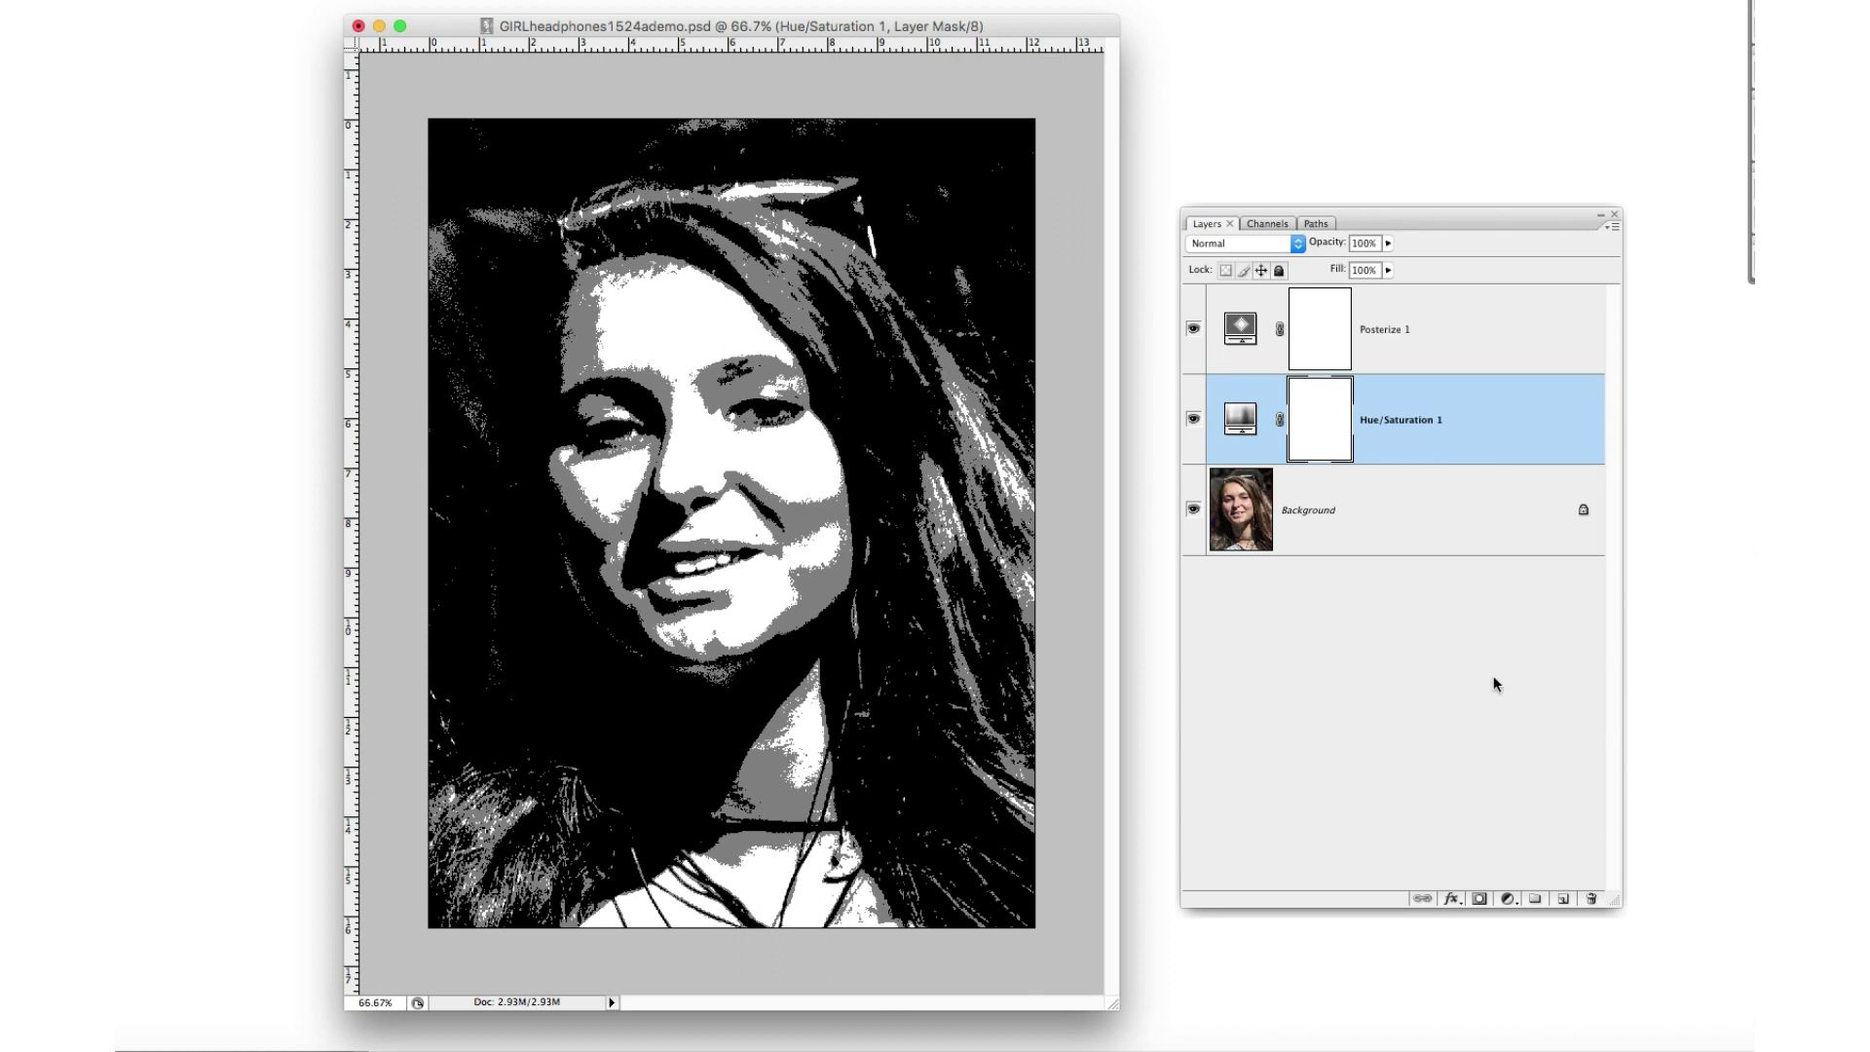
Step: Add a Levels 1 layer above Hue/Saturation 1 and shift its midtone slider to change the tone split
{"action": "left_click", "coordinate": [1507, 900]}
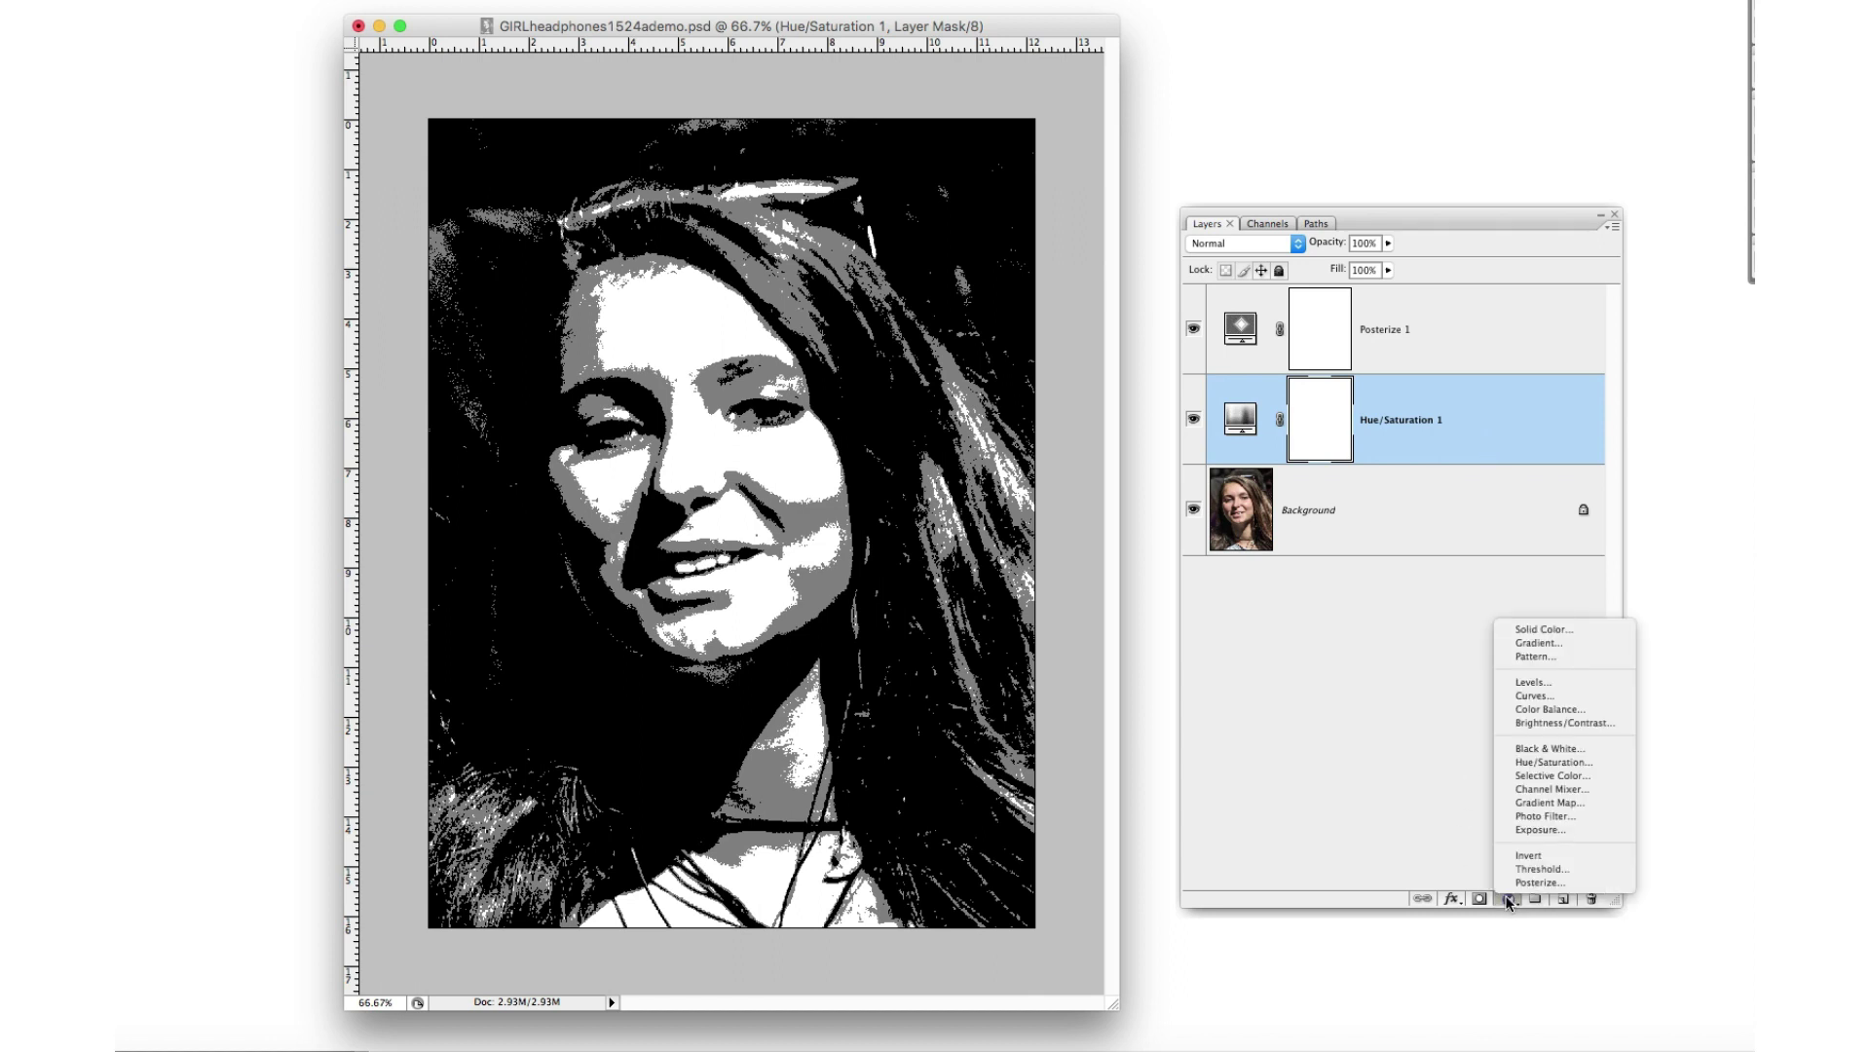
{"action": "left_click", "coordinate": [1564, 683]}
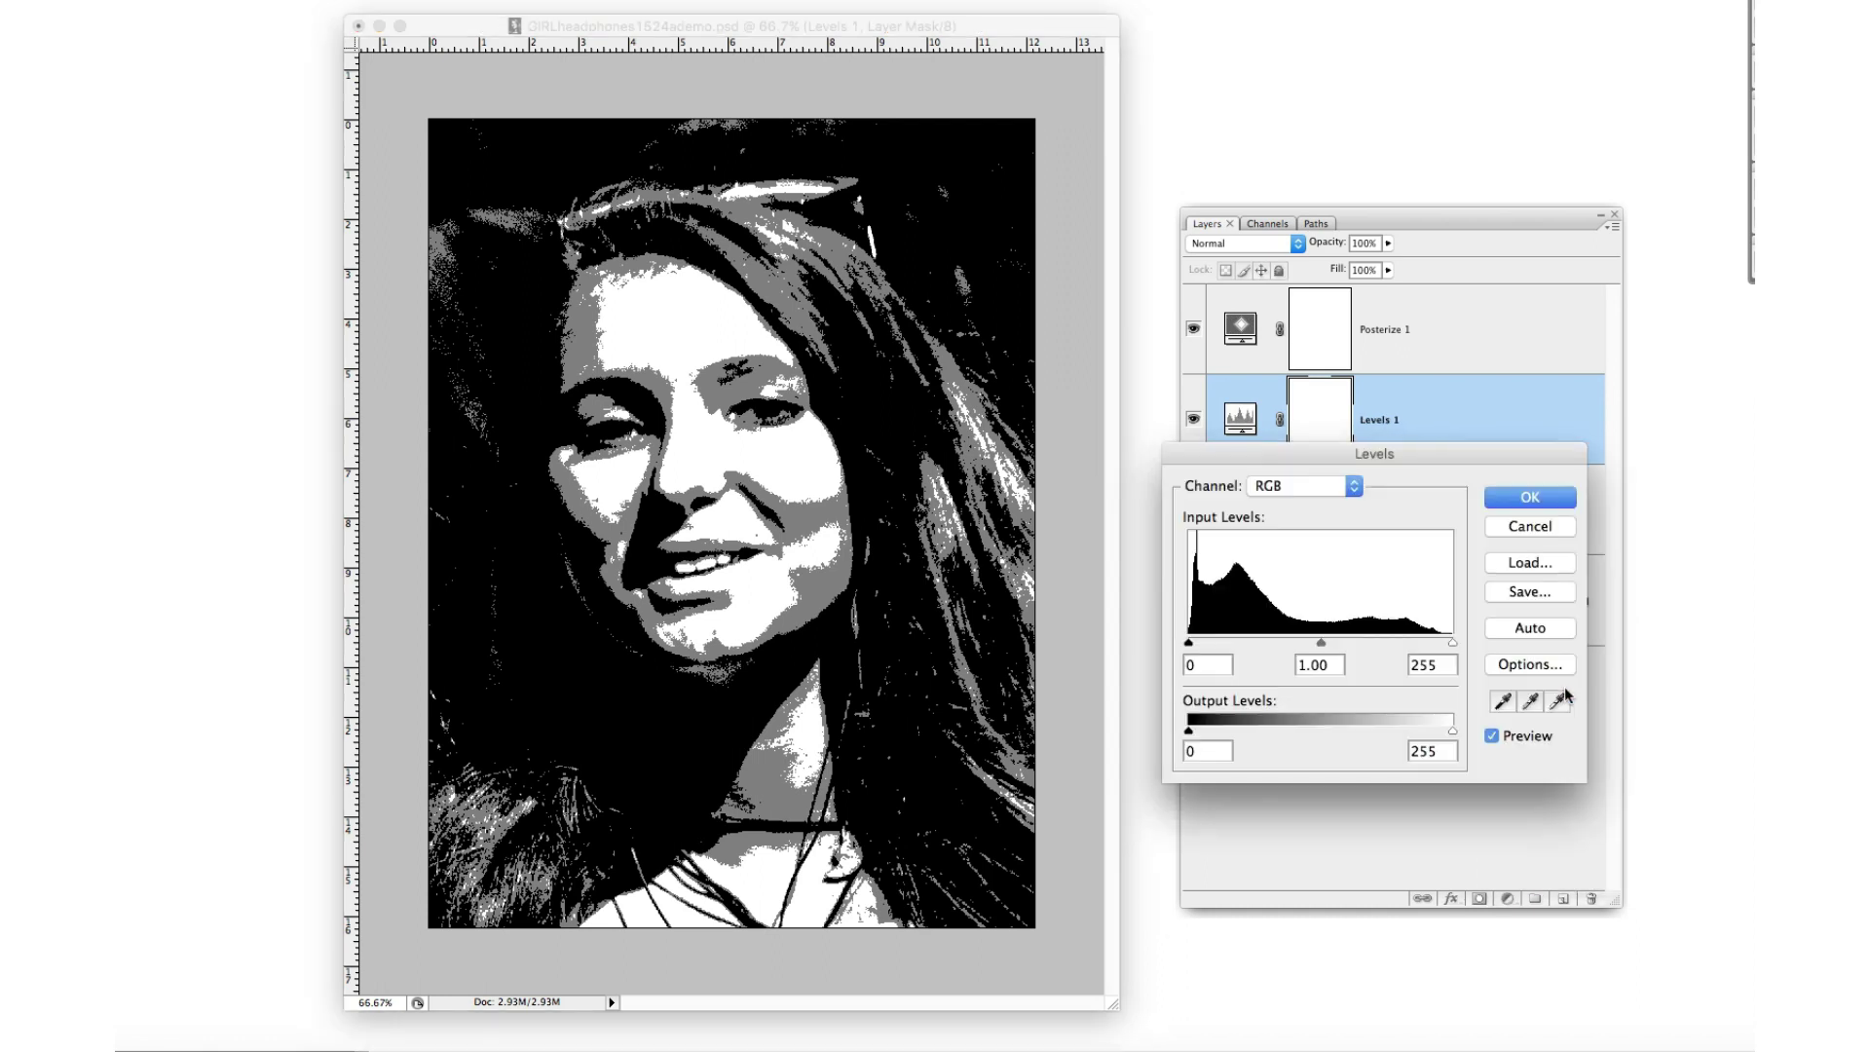
{"action": "left_click_drag", "start_coordinate": [1322, 653], "coordinate": [1258, 664]}
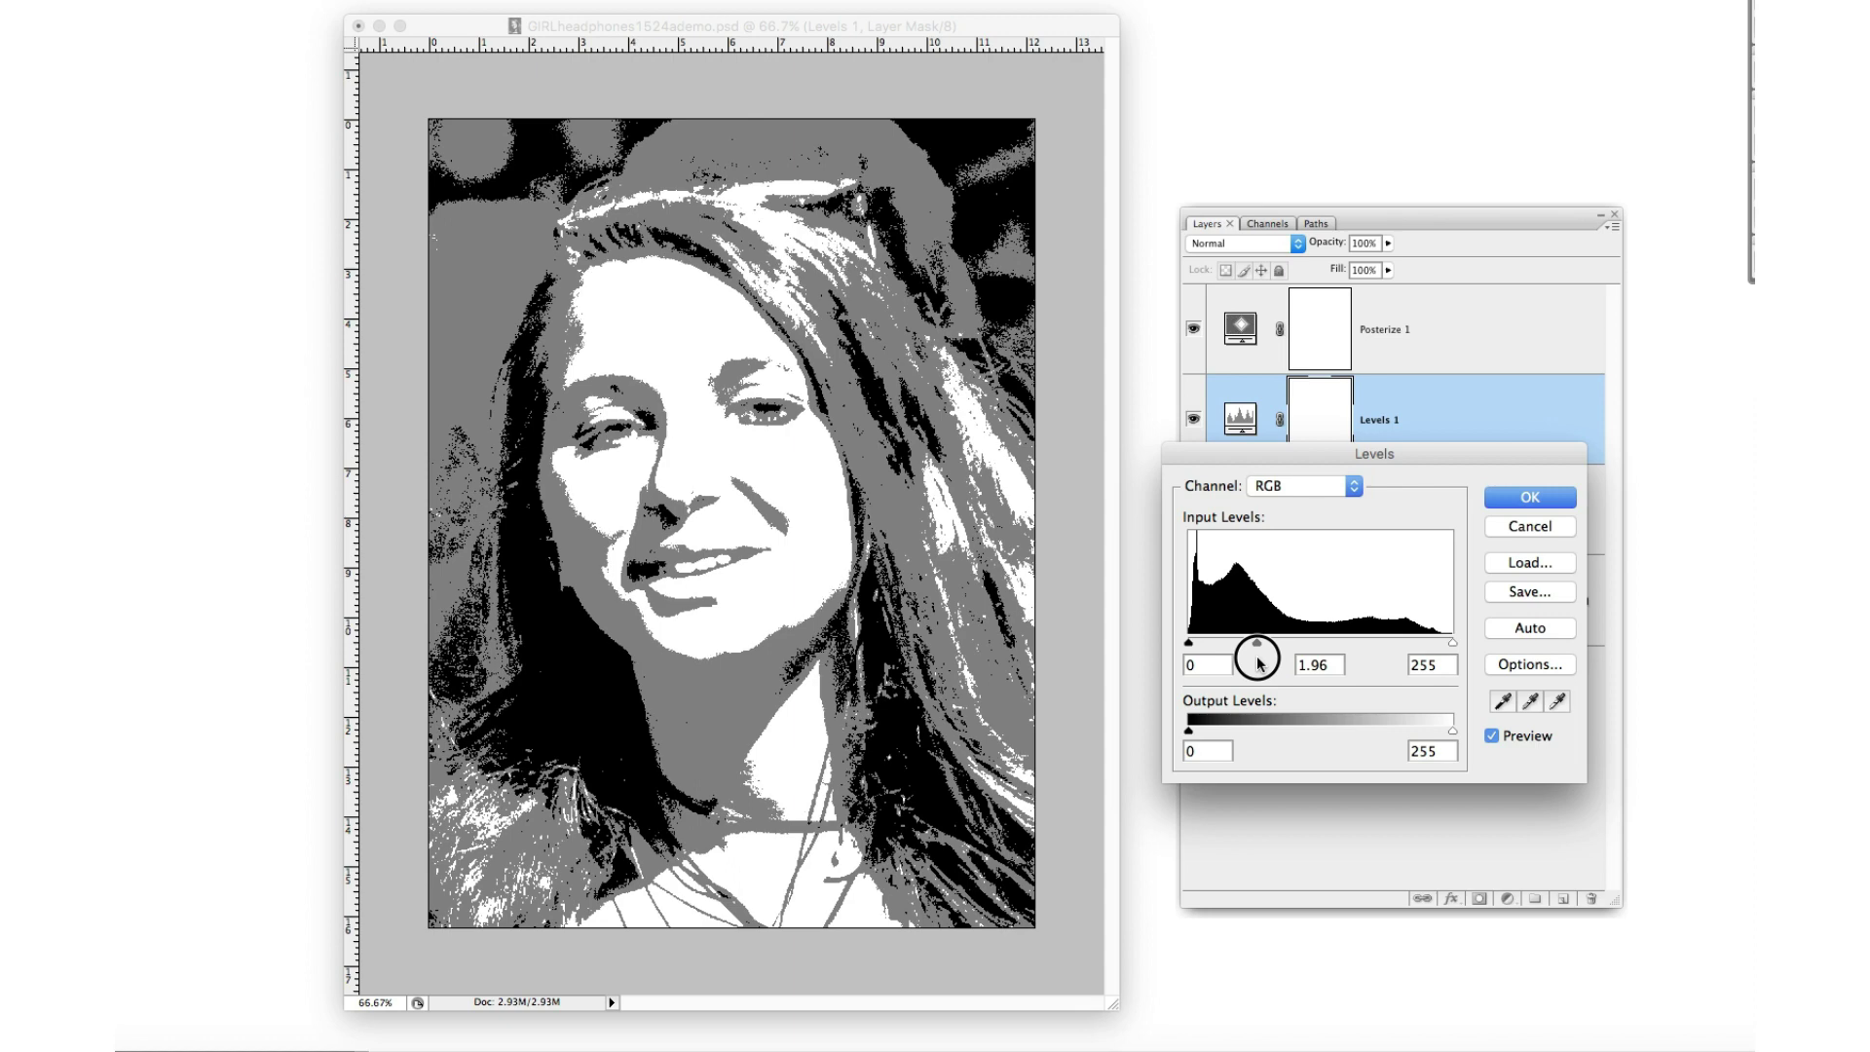
{"action": "left_click_drag", "start_coordinate": [1259, 663], "coordinate": [1316, 670]}
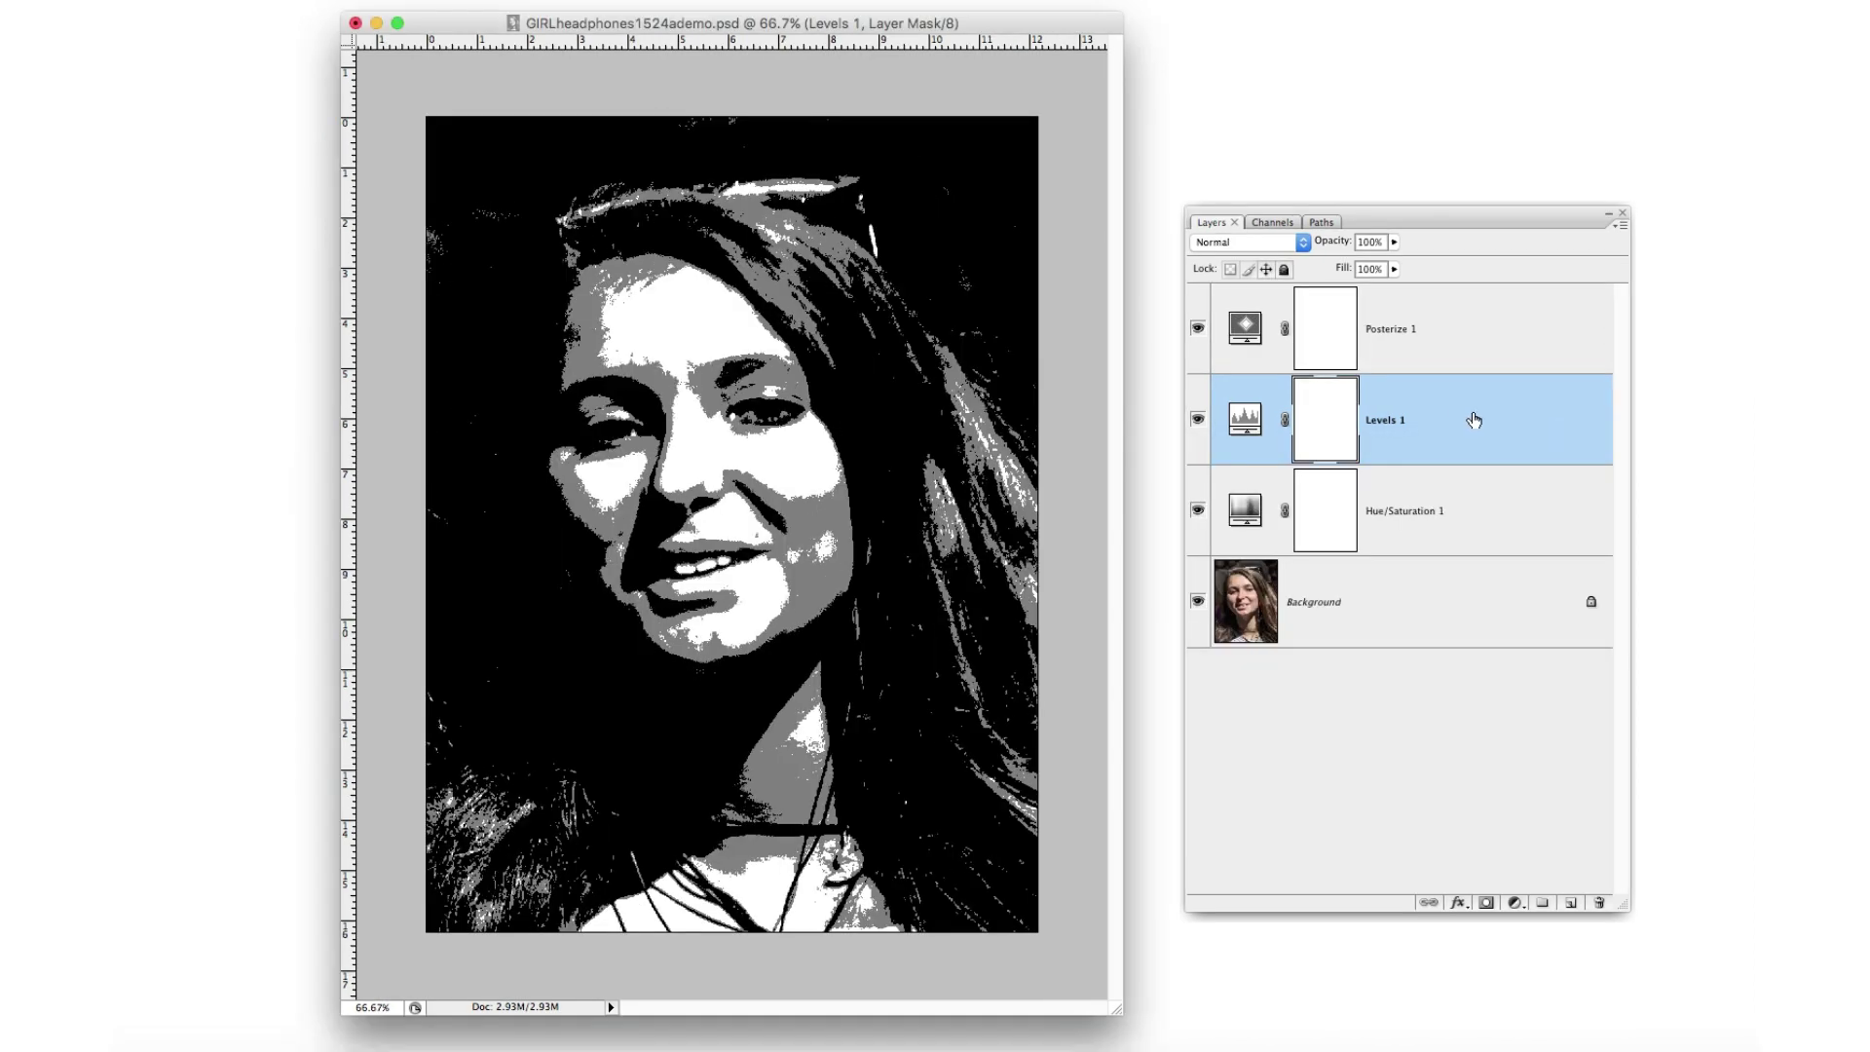
Step: Duplicate the Background layer as 'Background copy'
{"action": "left_click", "coordinate": [1452, 608]}
{"action": "right_click", "coordinate": [1452, 608]}
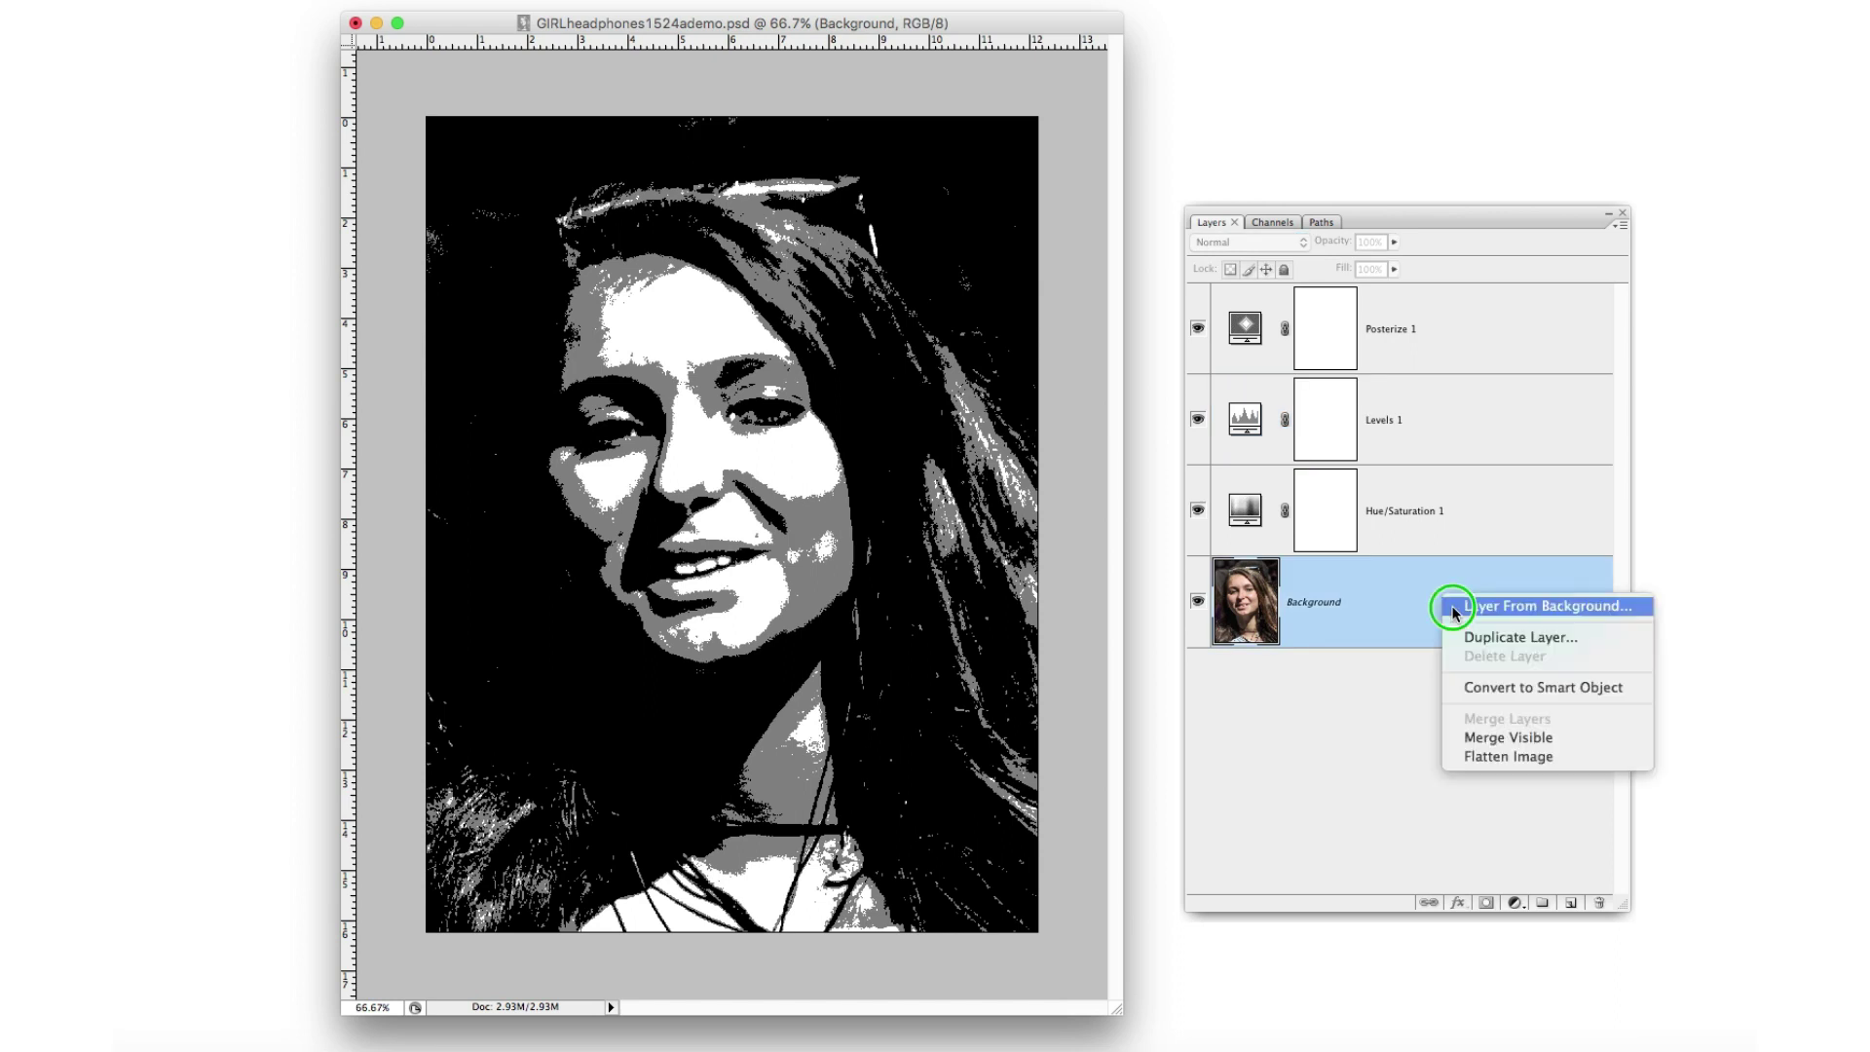
{"action": "left_click", "coordinate": [1465, 638]}
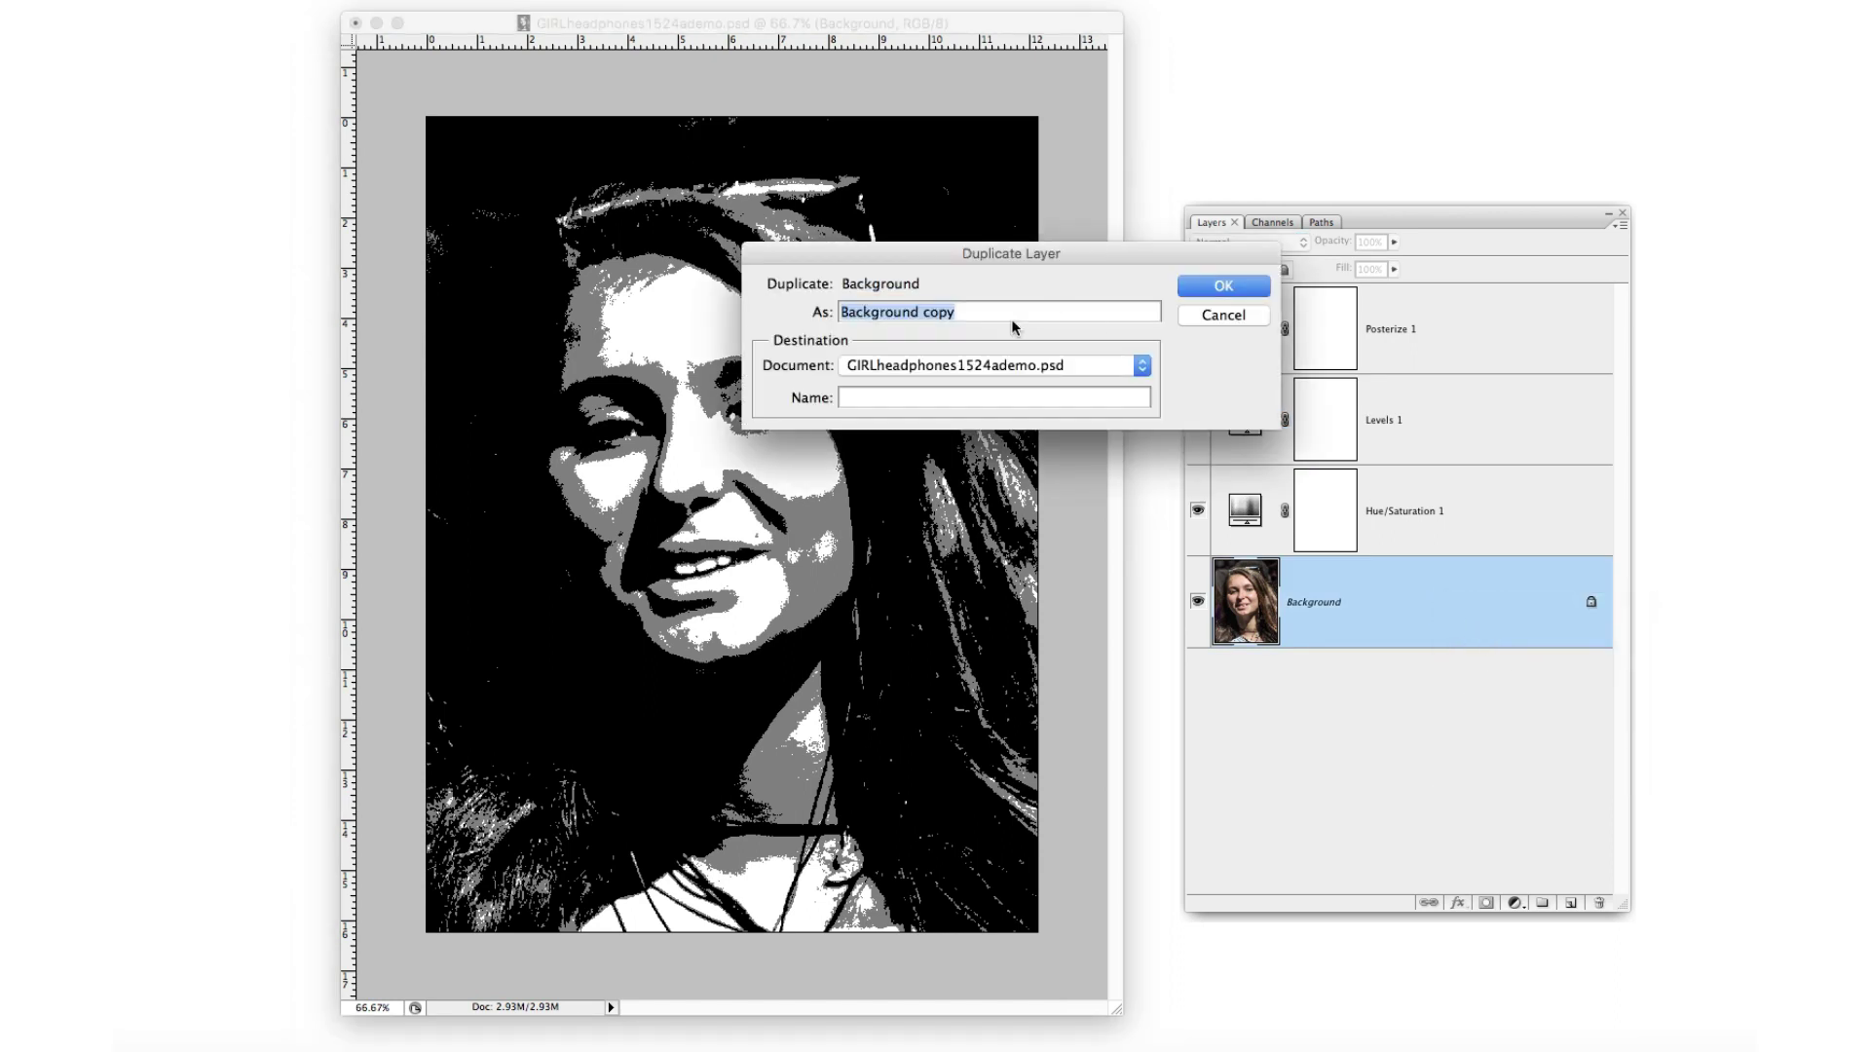
{"action": "left_click", "coordinate": [1208, 287]}
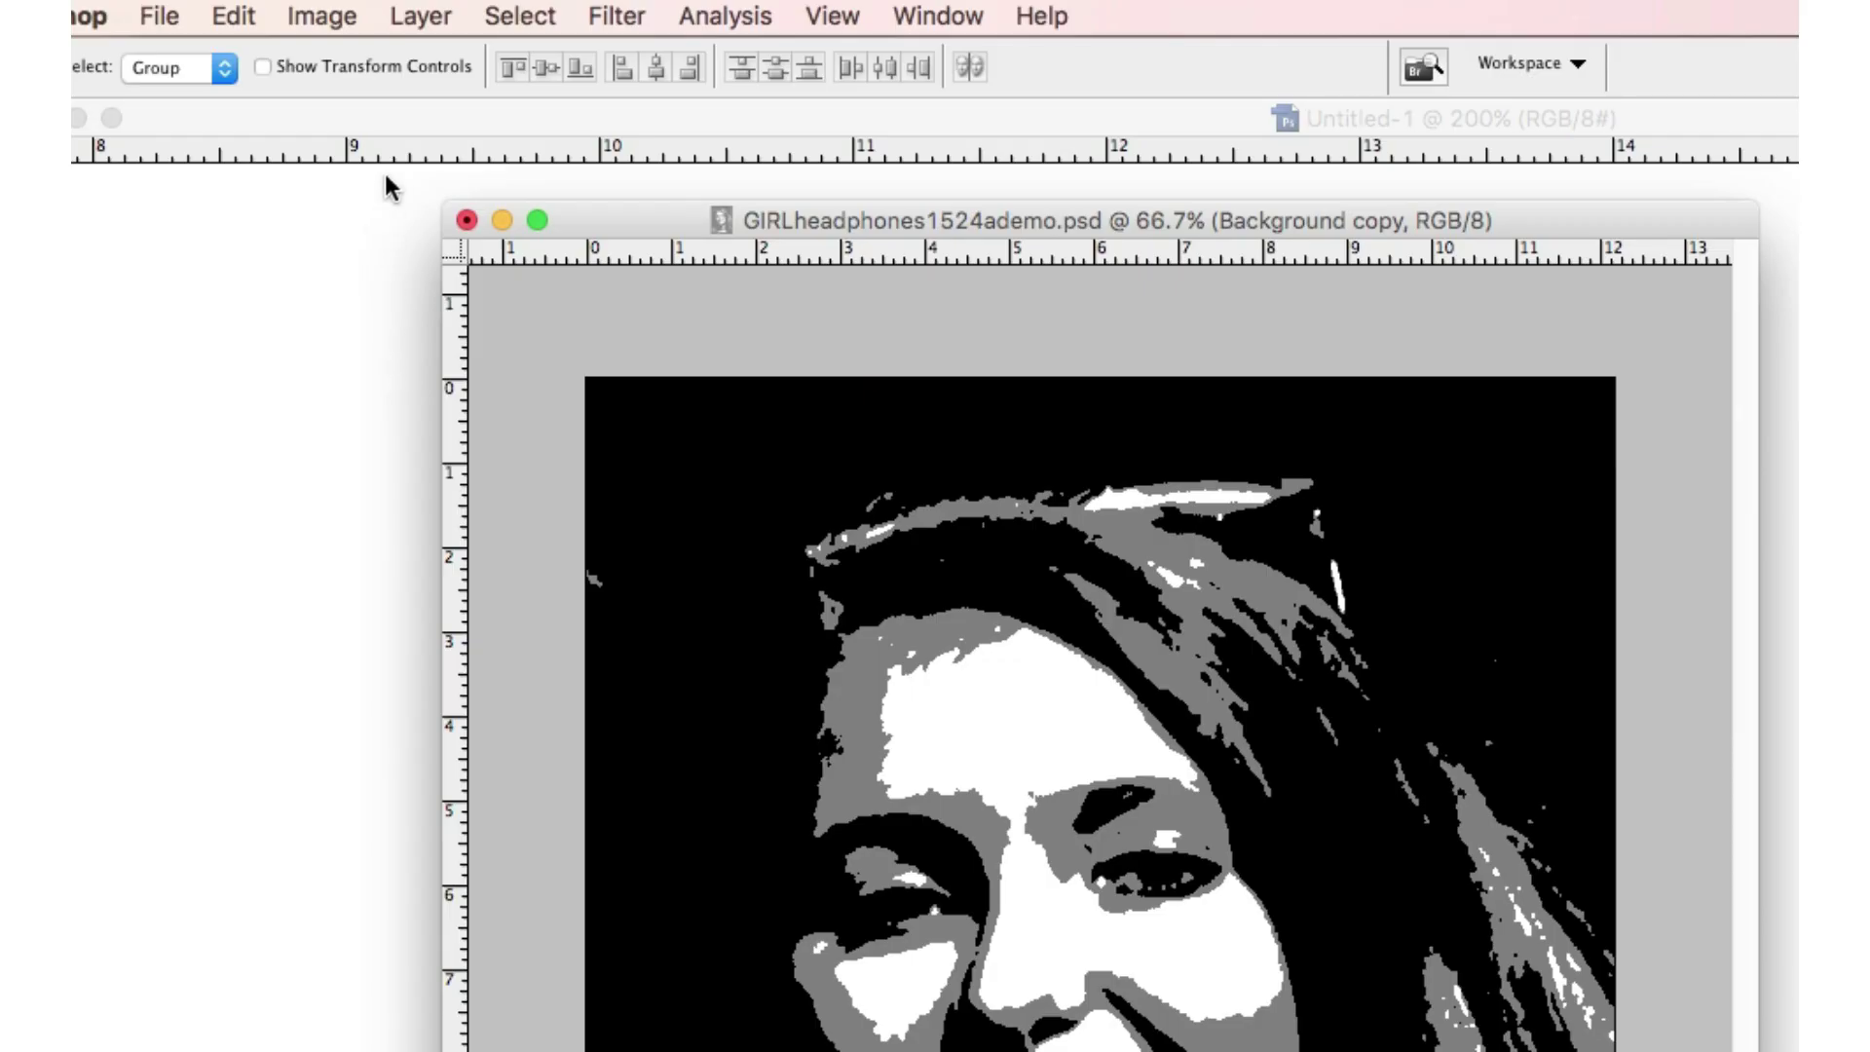
Step: Apply a Median noise filter with a 2-pixel radius, comparing the result with preview off and on
{"action": "left_click", "coordinate": [628, 14]}
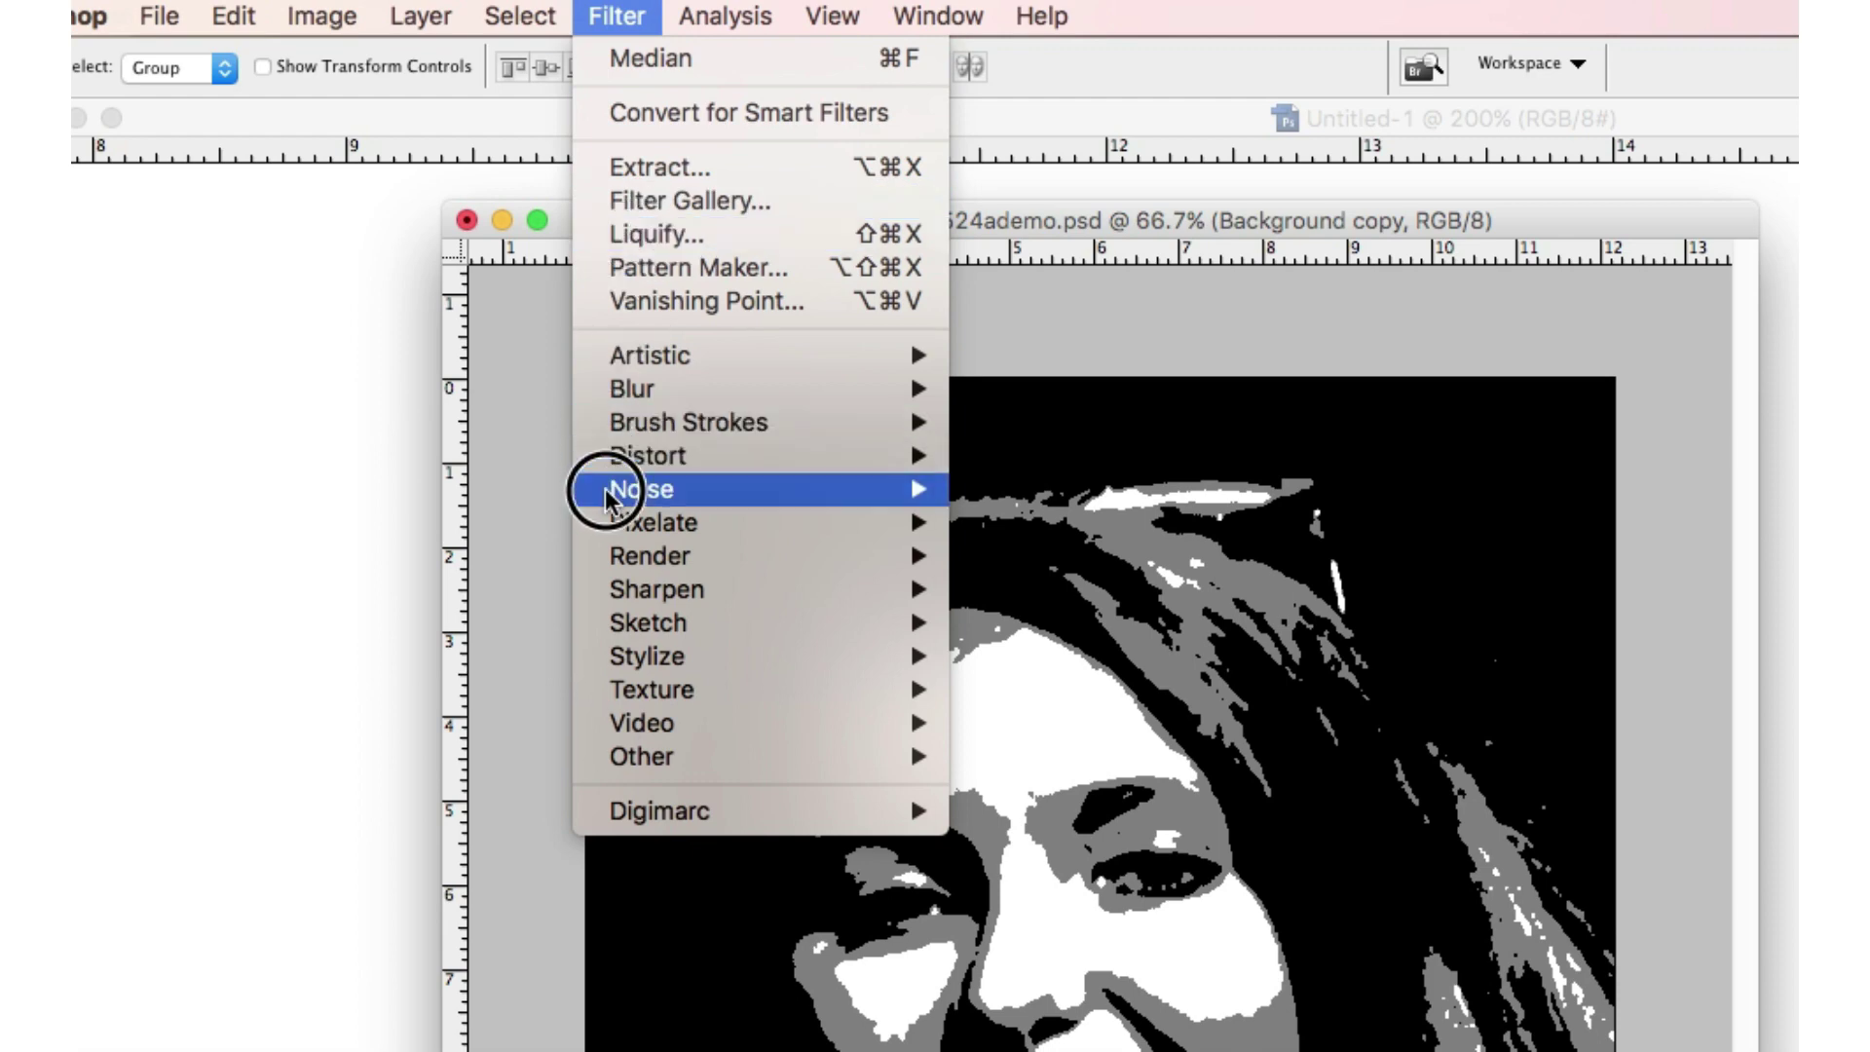
{"action": "mouse_move", "coordinate": [611, 497]}
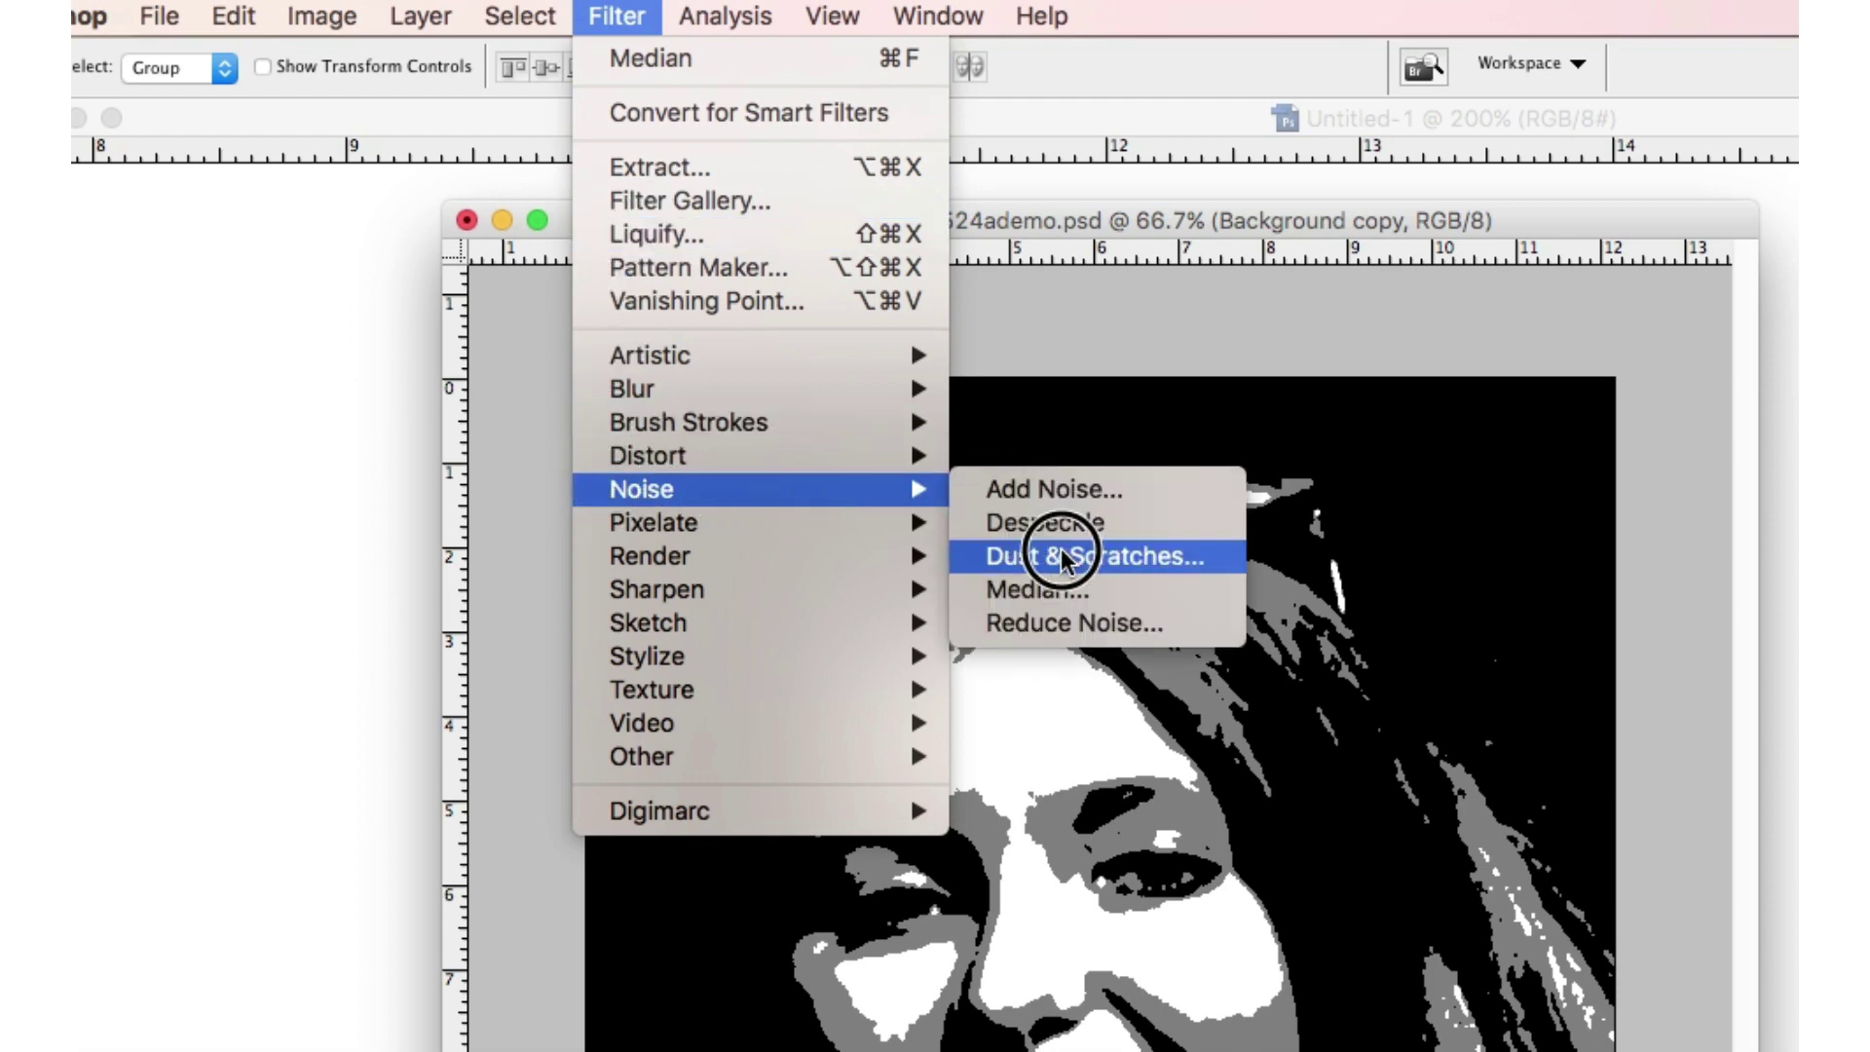
{"action": "left_click", "coordinate": [1060, 588]}
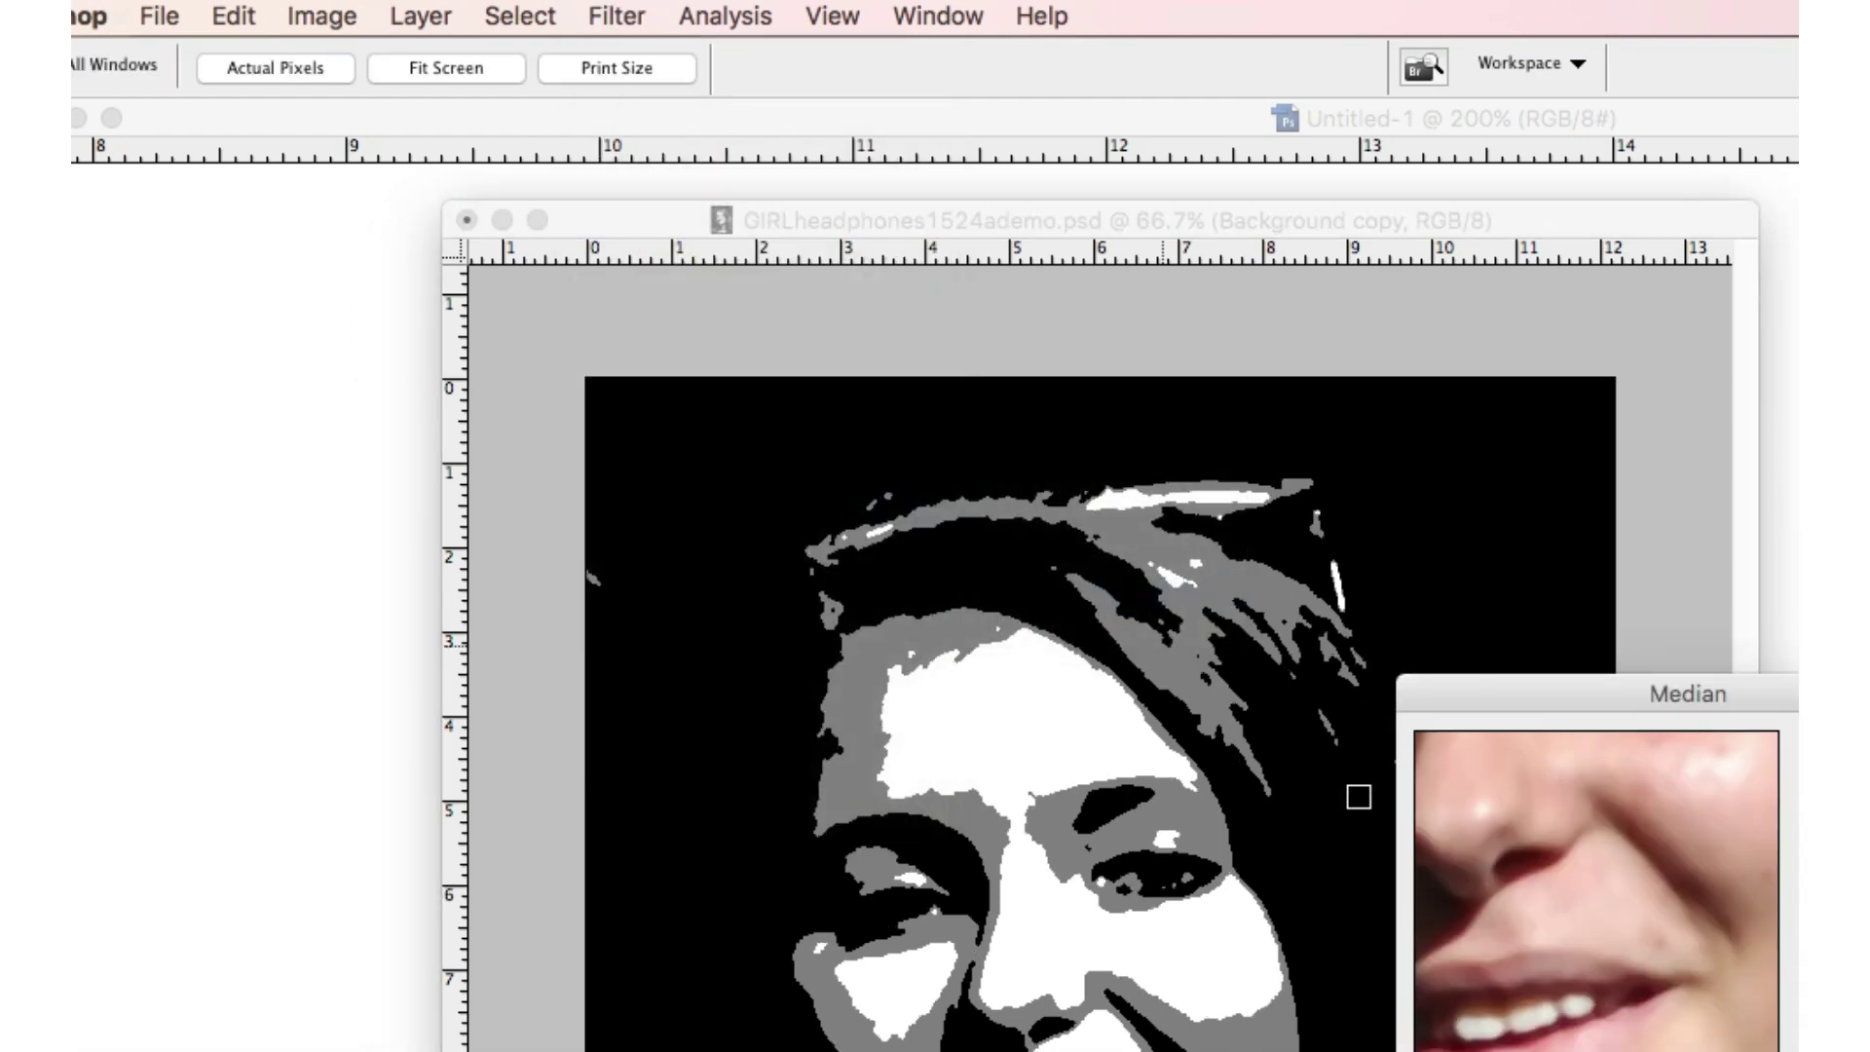
{"action": "left_click_drag", "start_coordinate": [1607, 695], "coordinate": [1106, 322]}
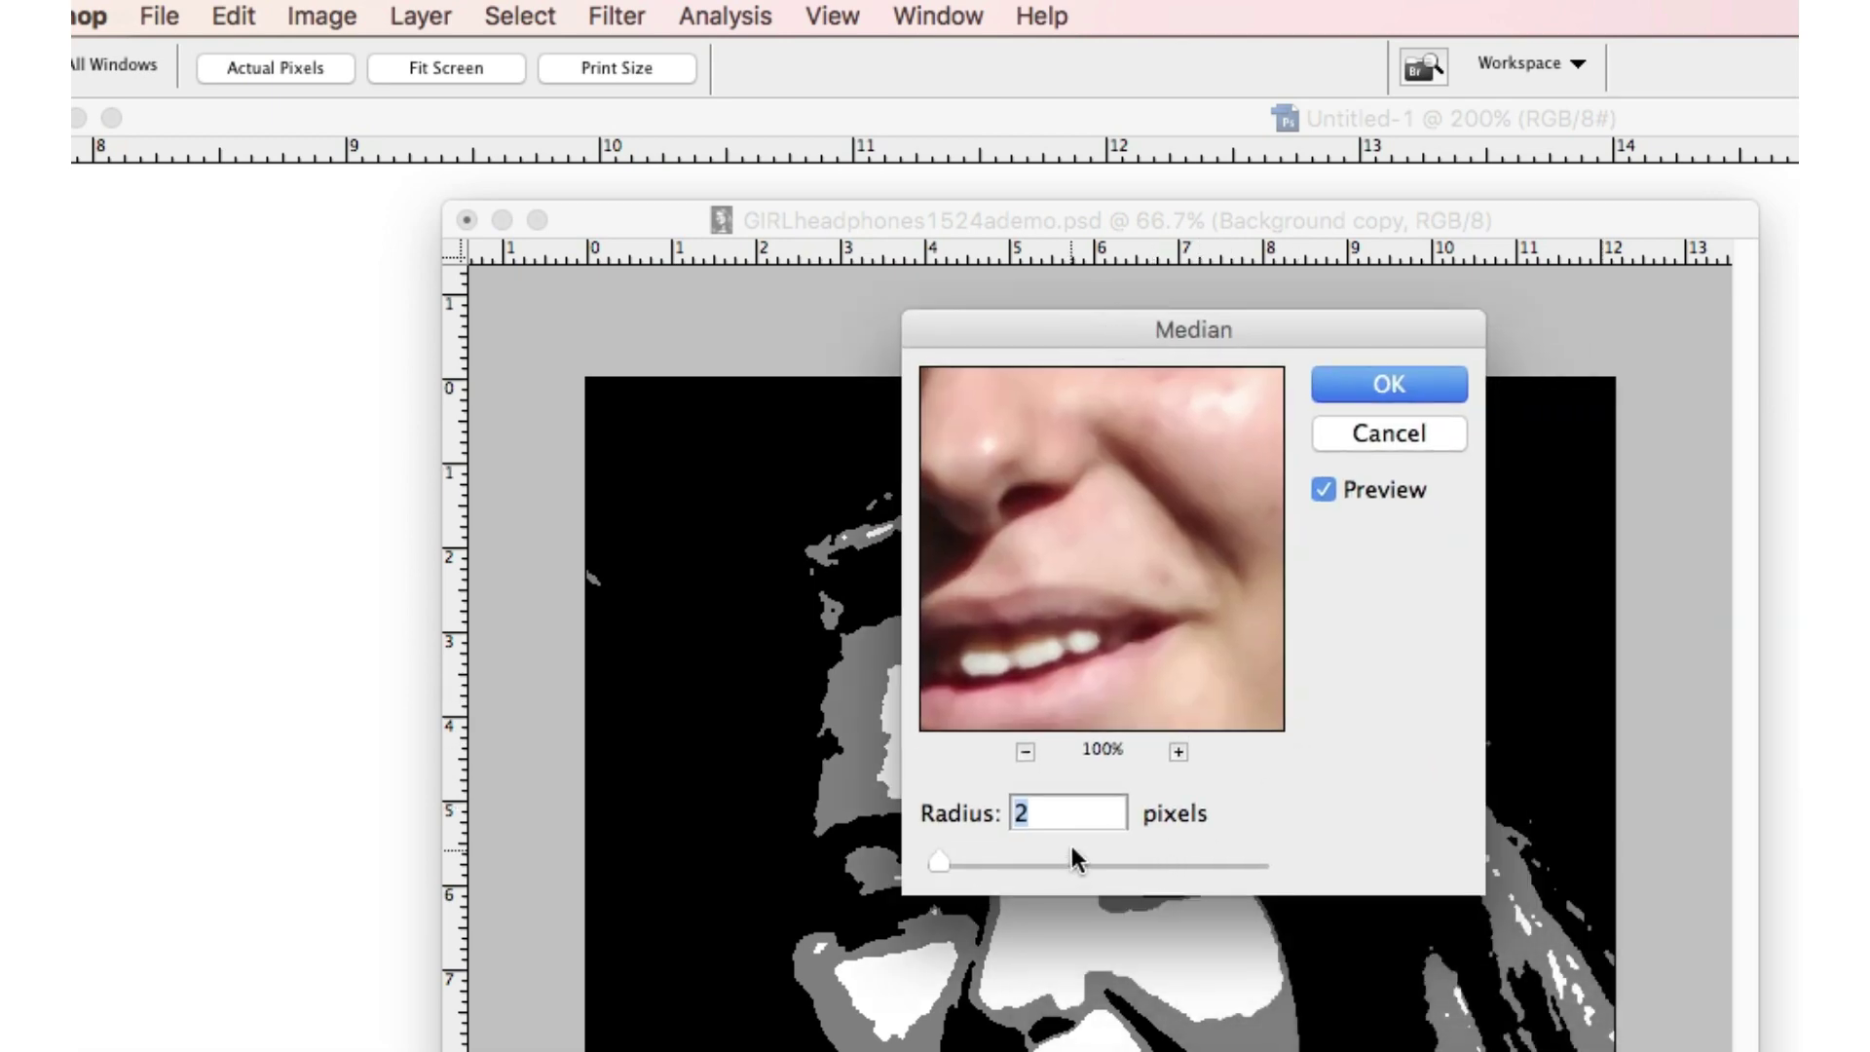
{"action": "left_click_drag", "start_coordinate": [1268, 325], "coordinate": [580, 265]}
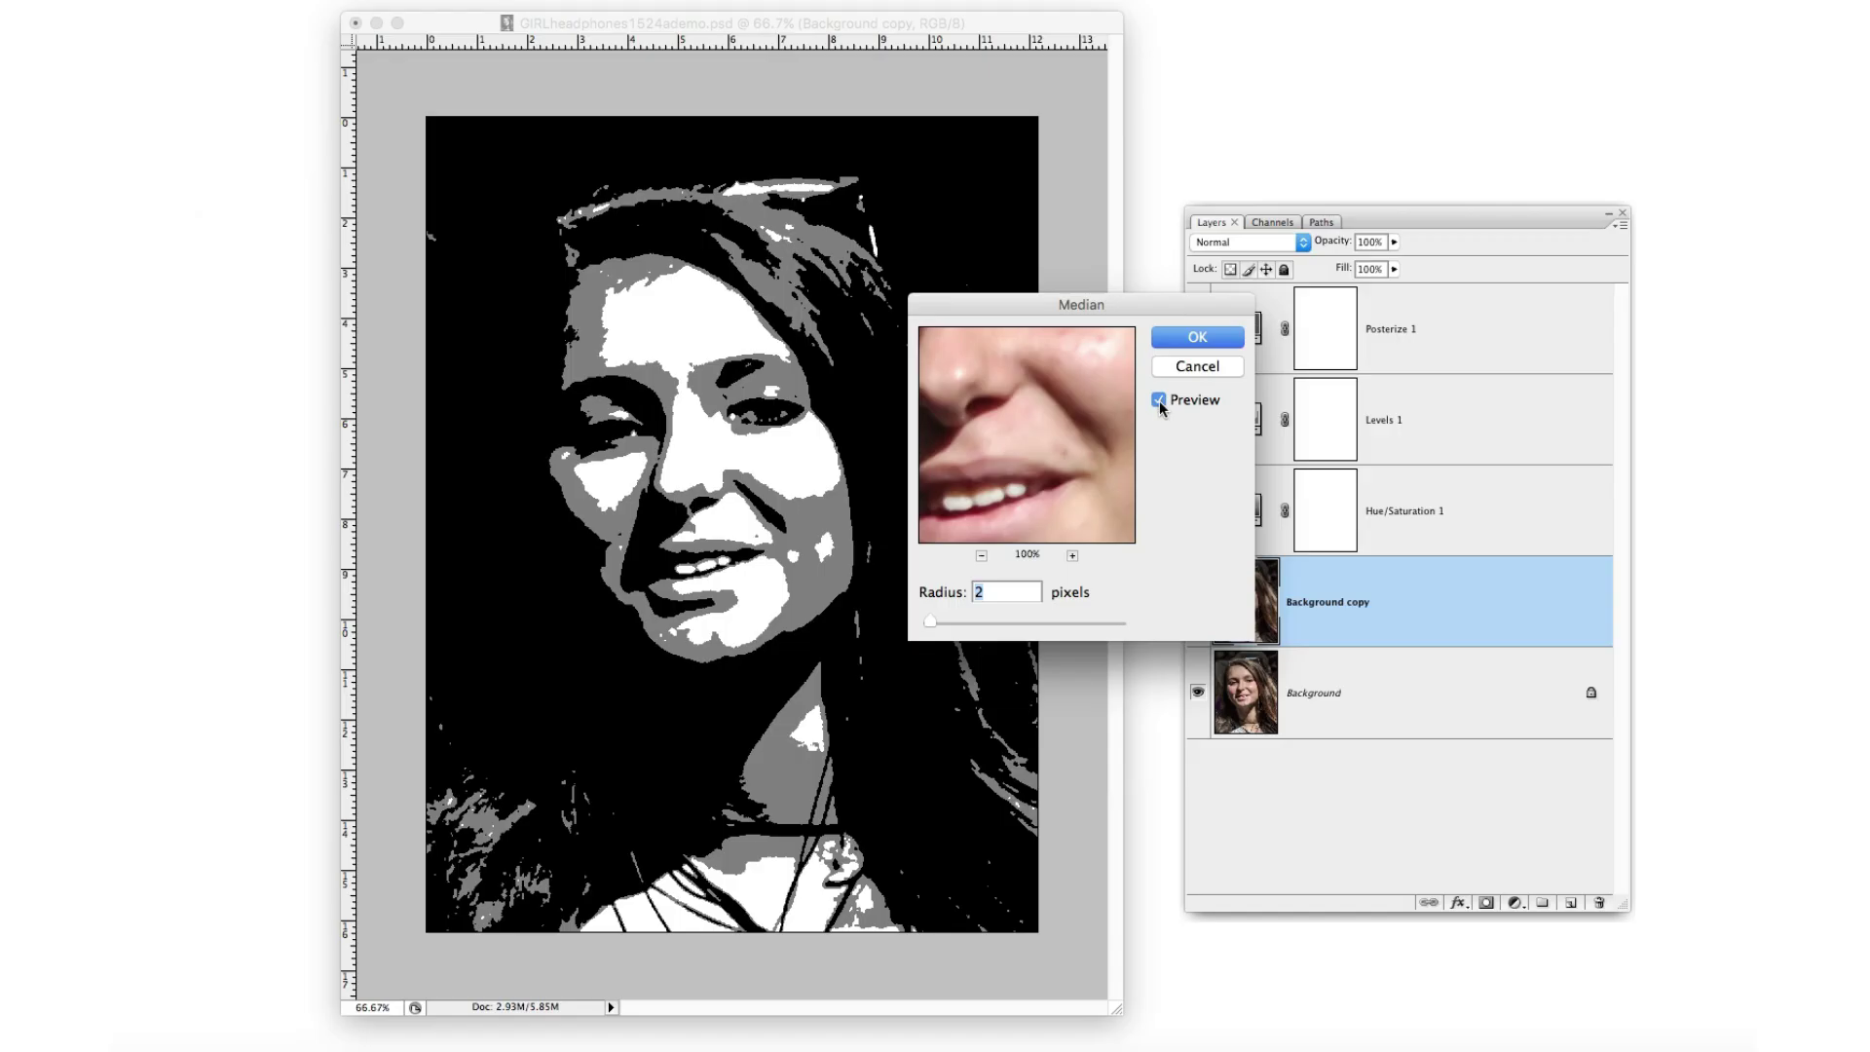
{"action": "left_click", "coordinate": [1159, 400]}
{"action": "left_click", "coordinate": [1159, 402]}
{"action": "left_click", "coordinate": [1198, 337]}
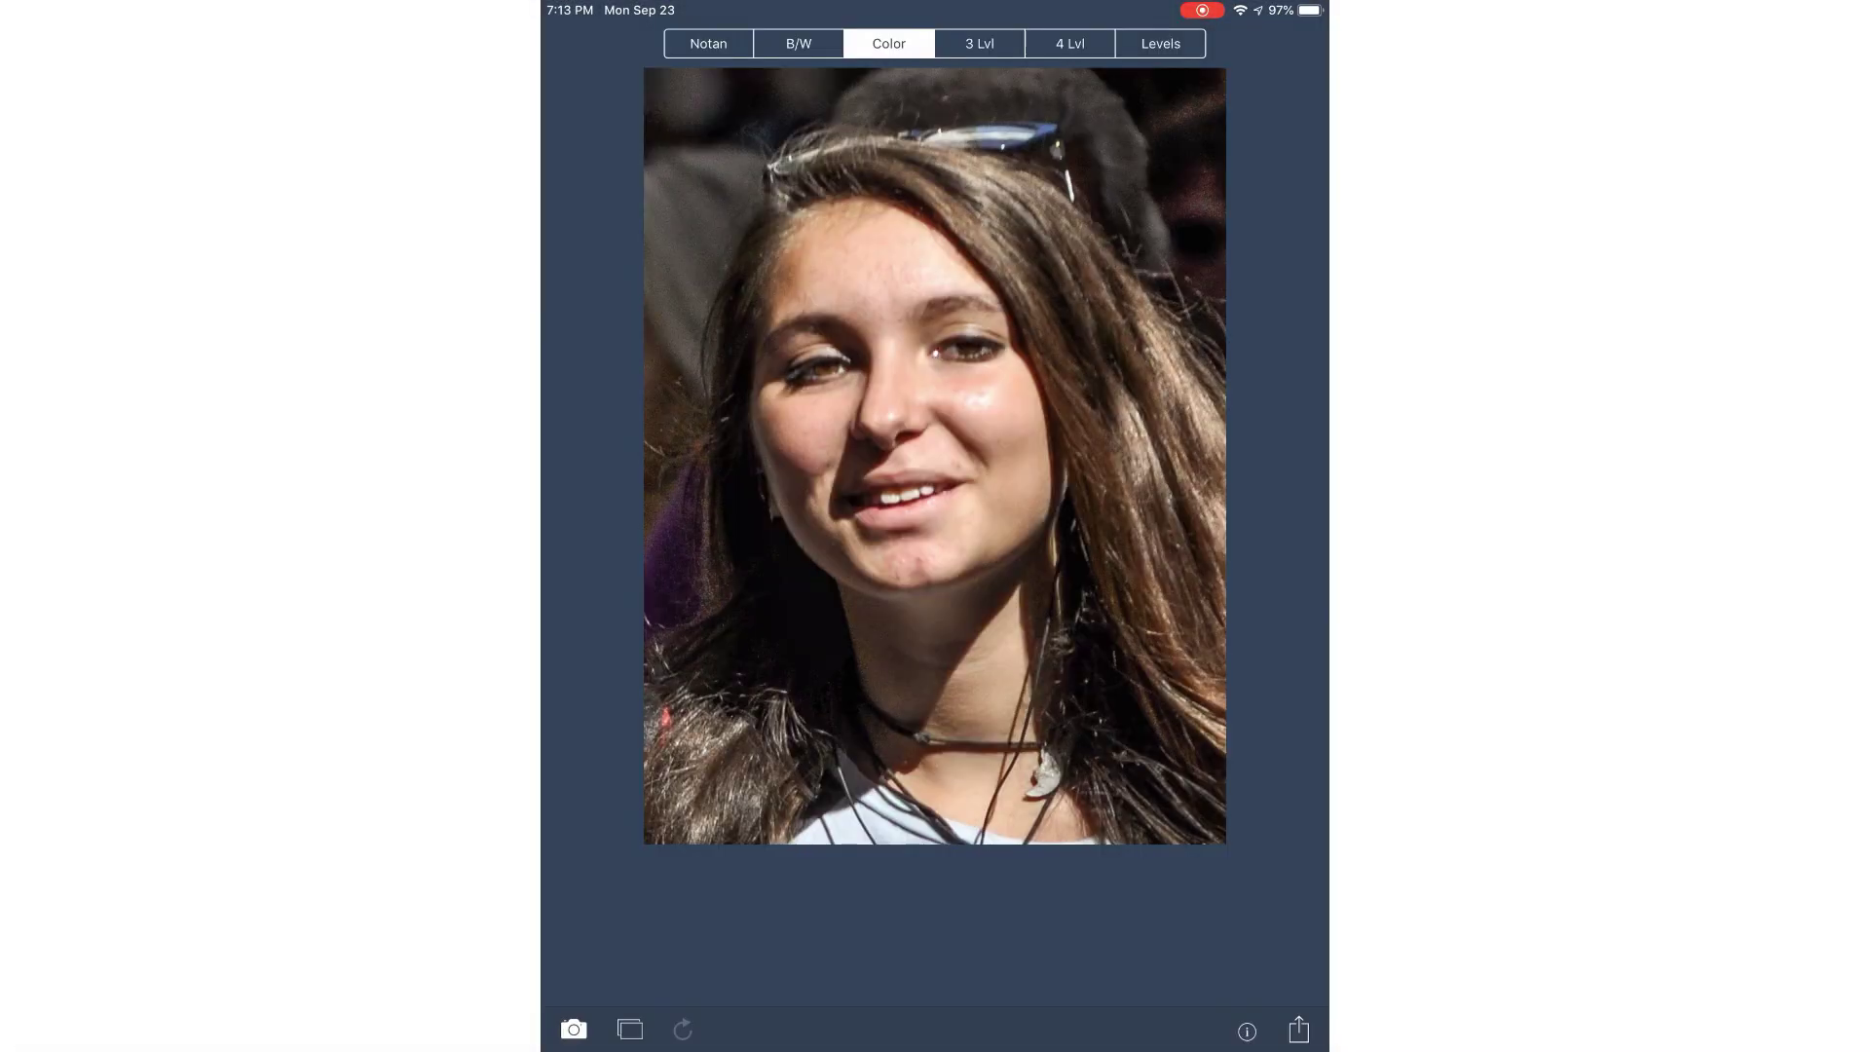
Step: Set Notanizer to B/W, 3 Lvl, tune both gray-level thresholds, and bring up the share options
{"action": "left_click", "coordinate": [799, 43]}
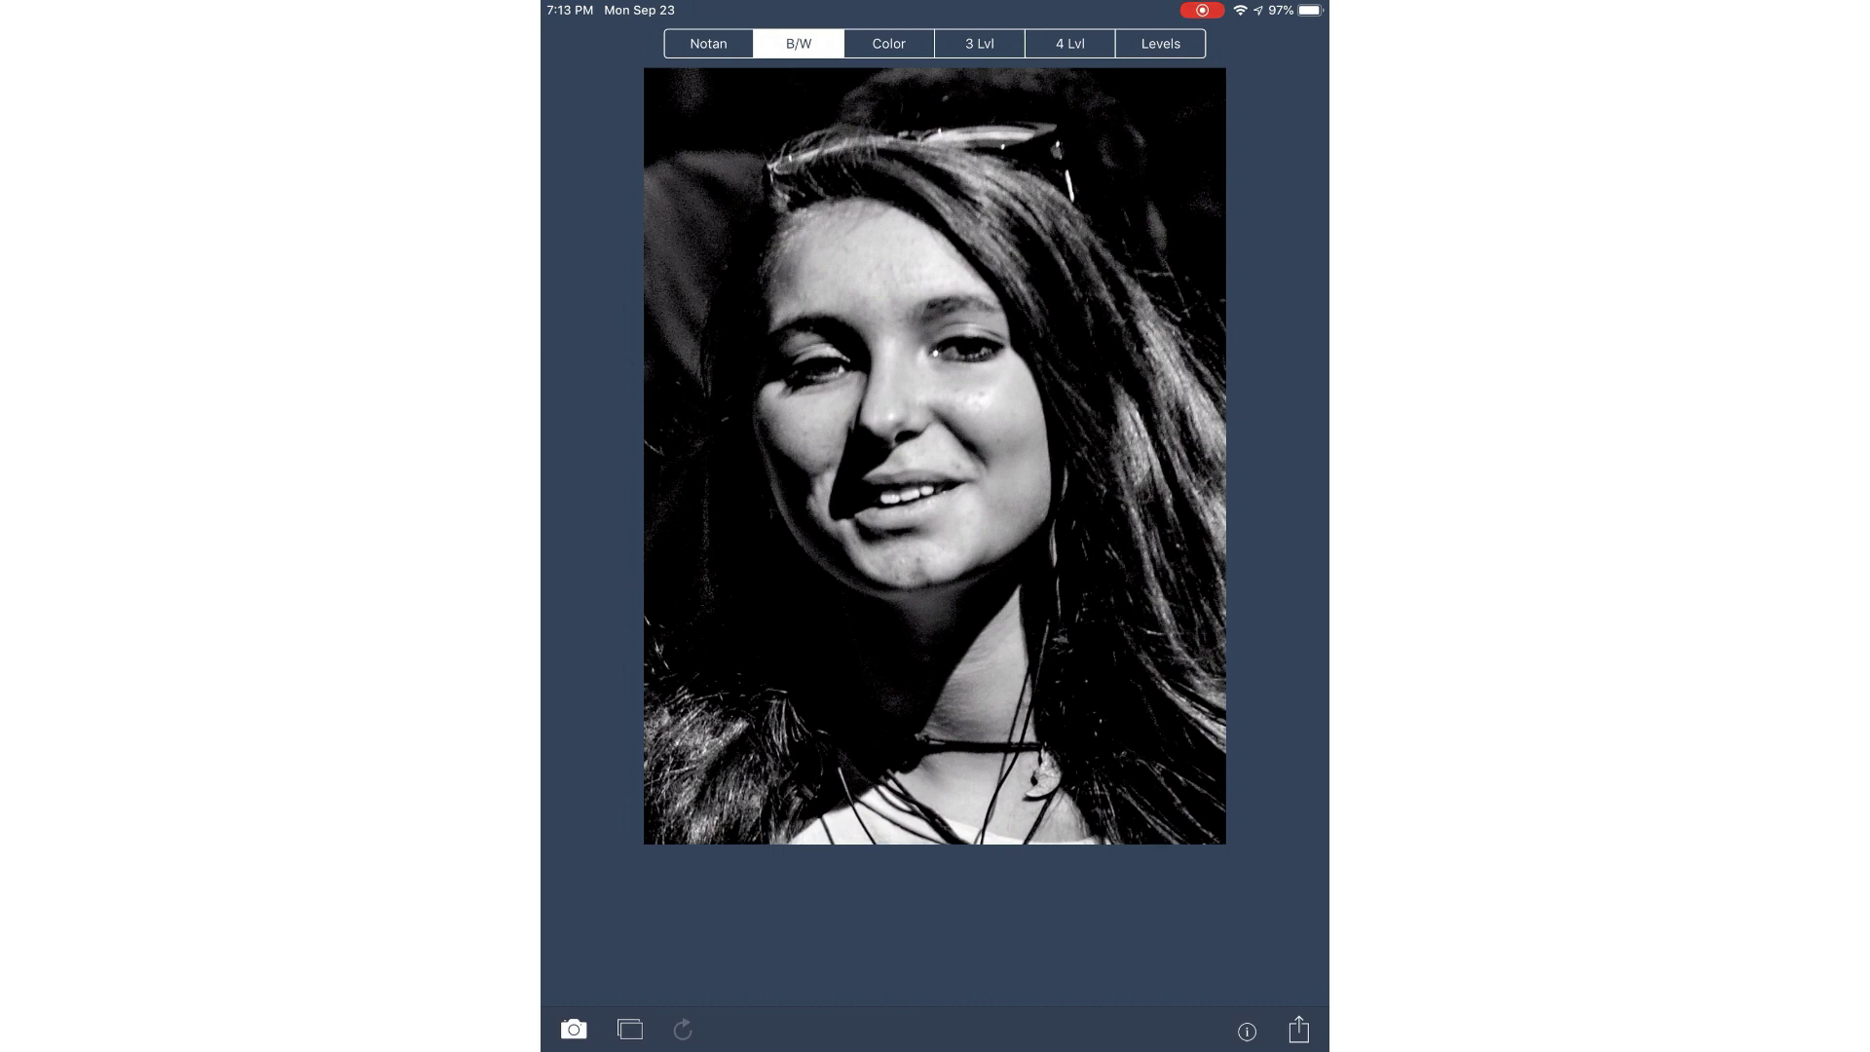
{"action": "left_click", "coordinate": [979, 43]}
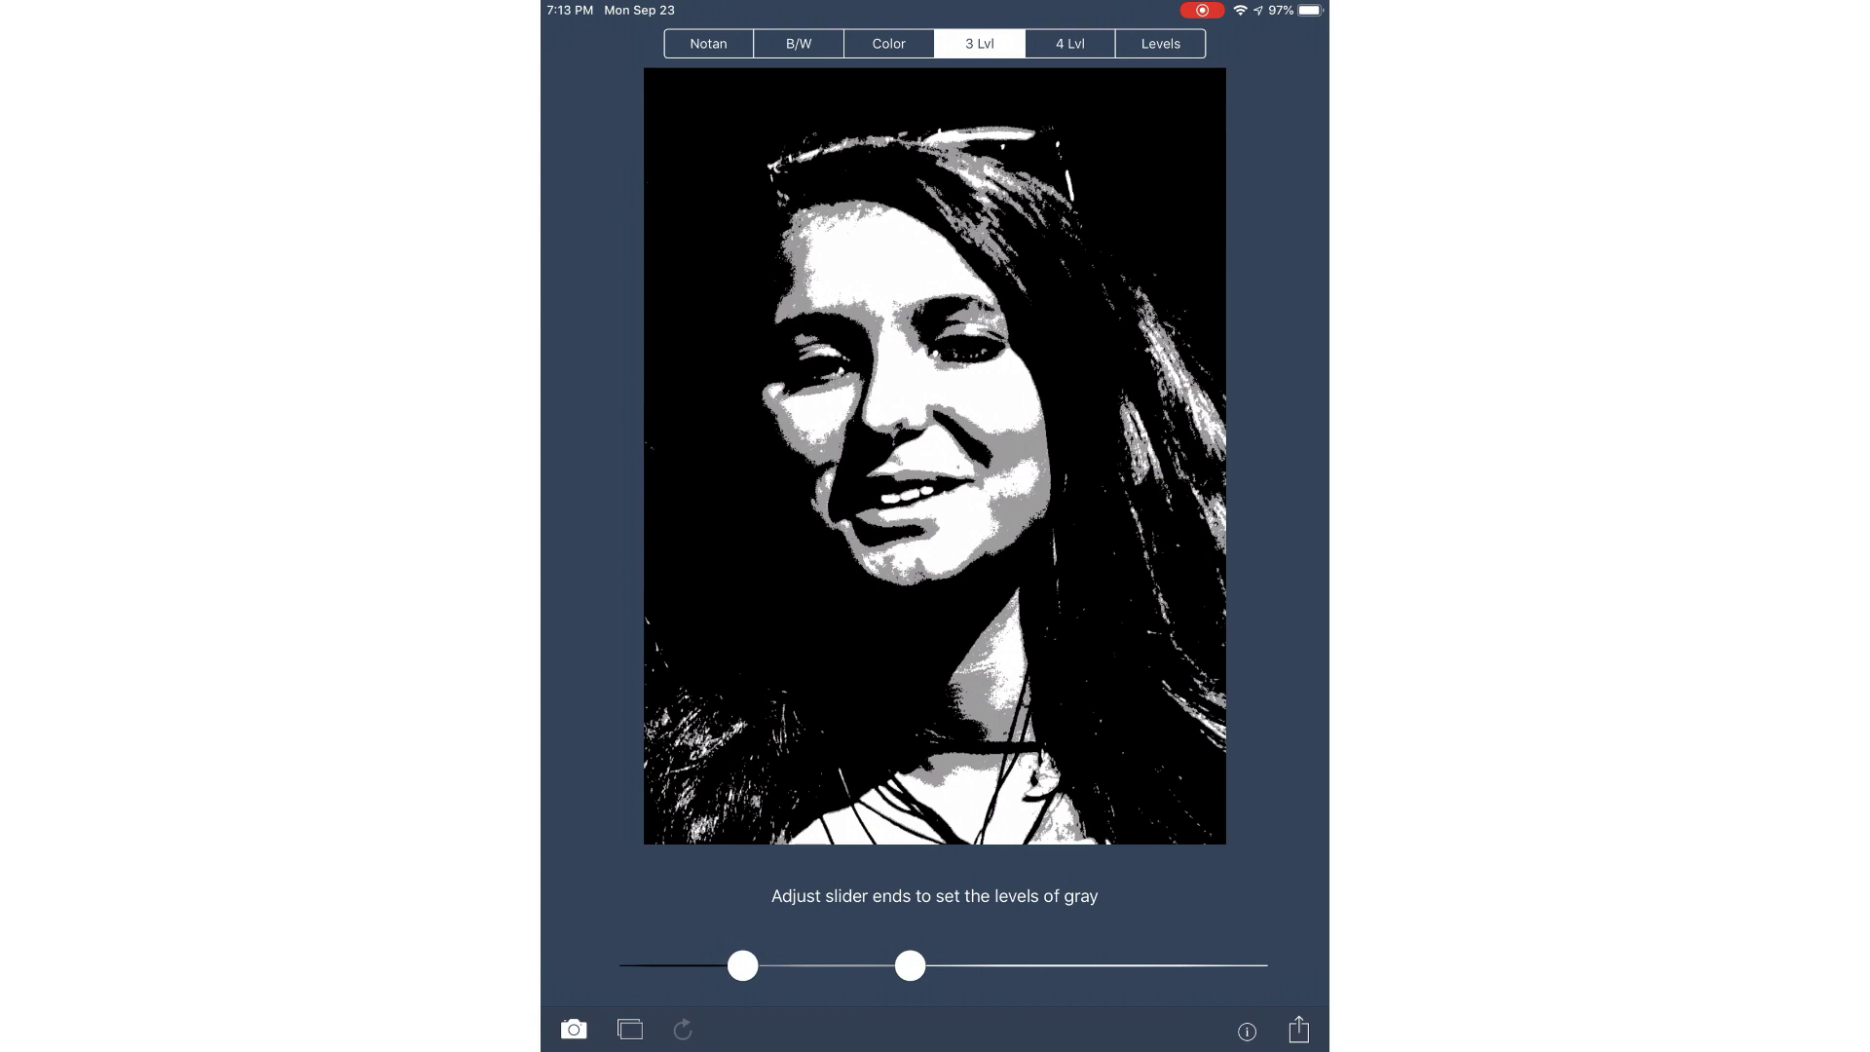
{"action": "mouse_move", "coordinate": [909, 965]}
{"action": "left_mouse_down"}
{"action": "mouse_move", "coordinate": [1048, 965]}
{"action": "mouse_move", "coordinate": [857, 965]}
{"action": "mouse_move", "coordinate": [968, 965]}
{"action": "mouse_move", "coordinate": [929, 965]}
{"action": "left_mouse_up"}
{"action": "mouse_move", "coordinate": [743, 966]}
{"action": "left_mouse_down"}
{"action": "mouse_move", "coordinate": [836, 966]}
{"action": "mouse_move", "coordinate": [749, 965]}
{"action": "left_mouse_up"}
{"action": "left_click_drag", "start_coordinate": [750, 965], "coordinate": [748, 966]}
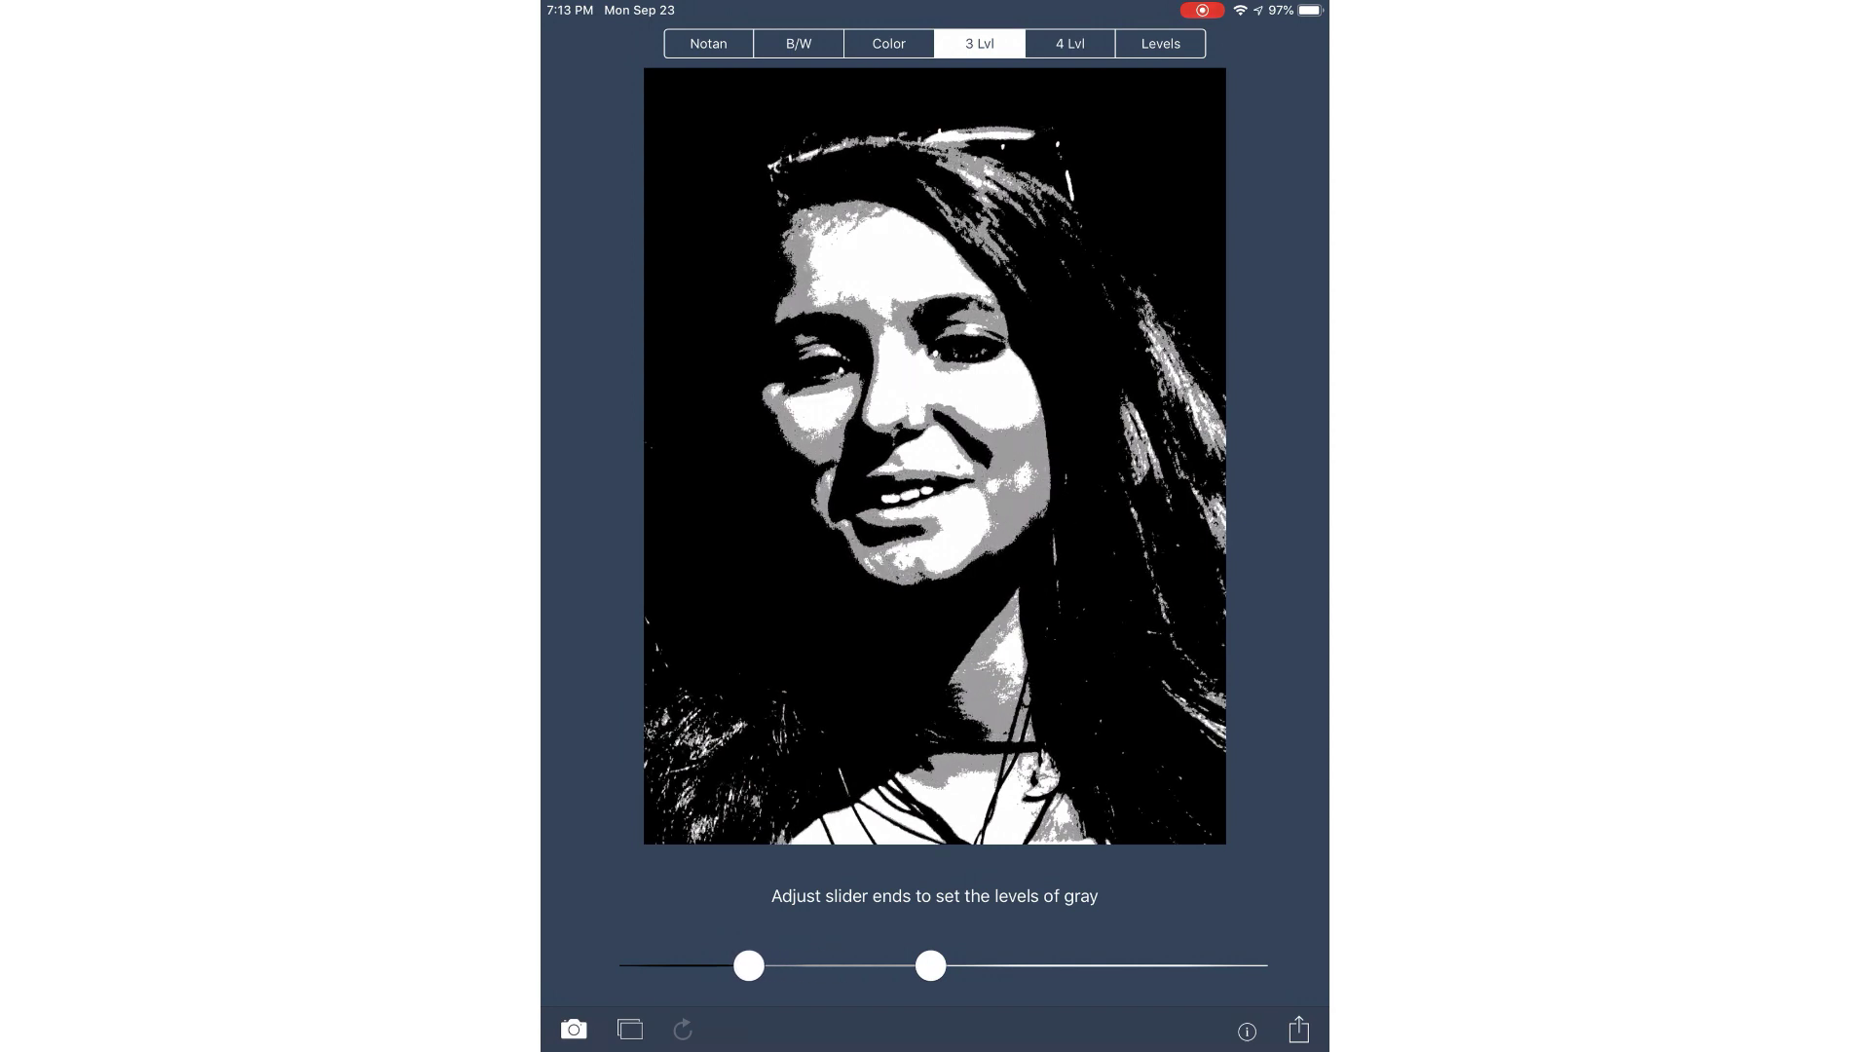
{"action": "mouse_move", "coordinate": [931, 965]}
{"action": "left_mouse_down"}
{"action": "mouse_move", "coordinate": [964, 966]}
{"action": "mouse_move", "coordinate": [901, 966]}
{"action": "left_mouse_up"}
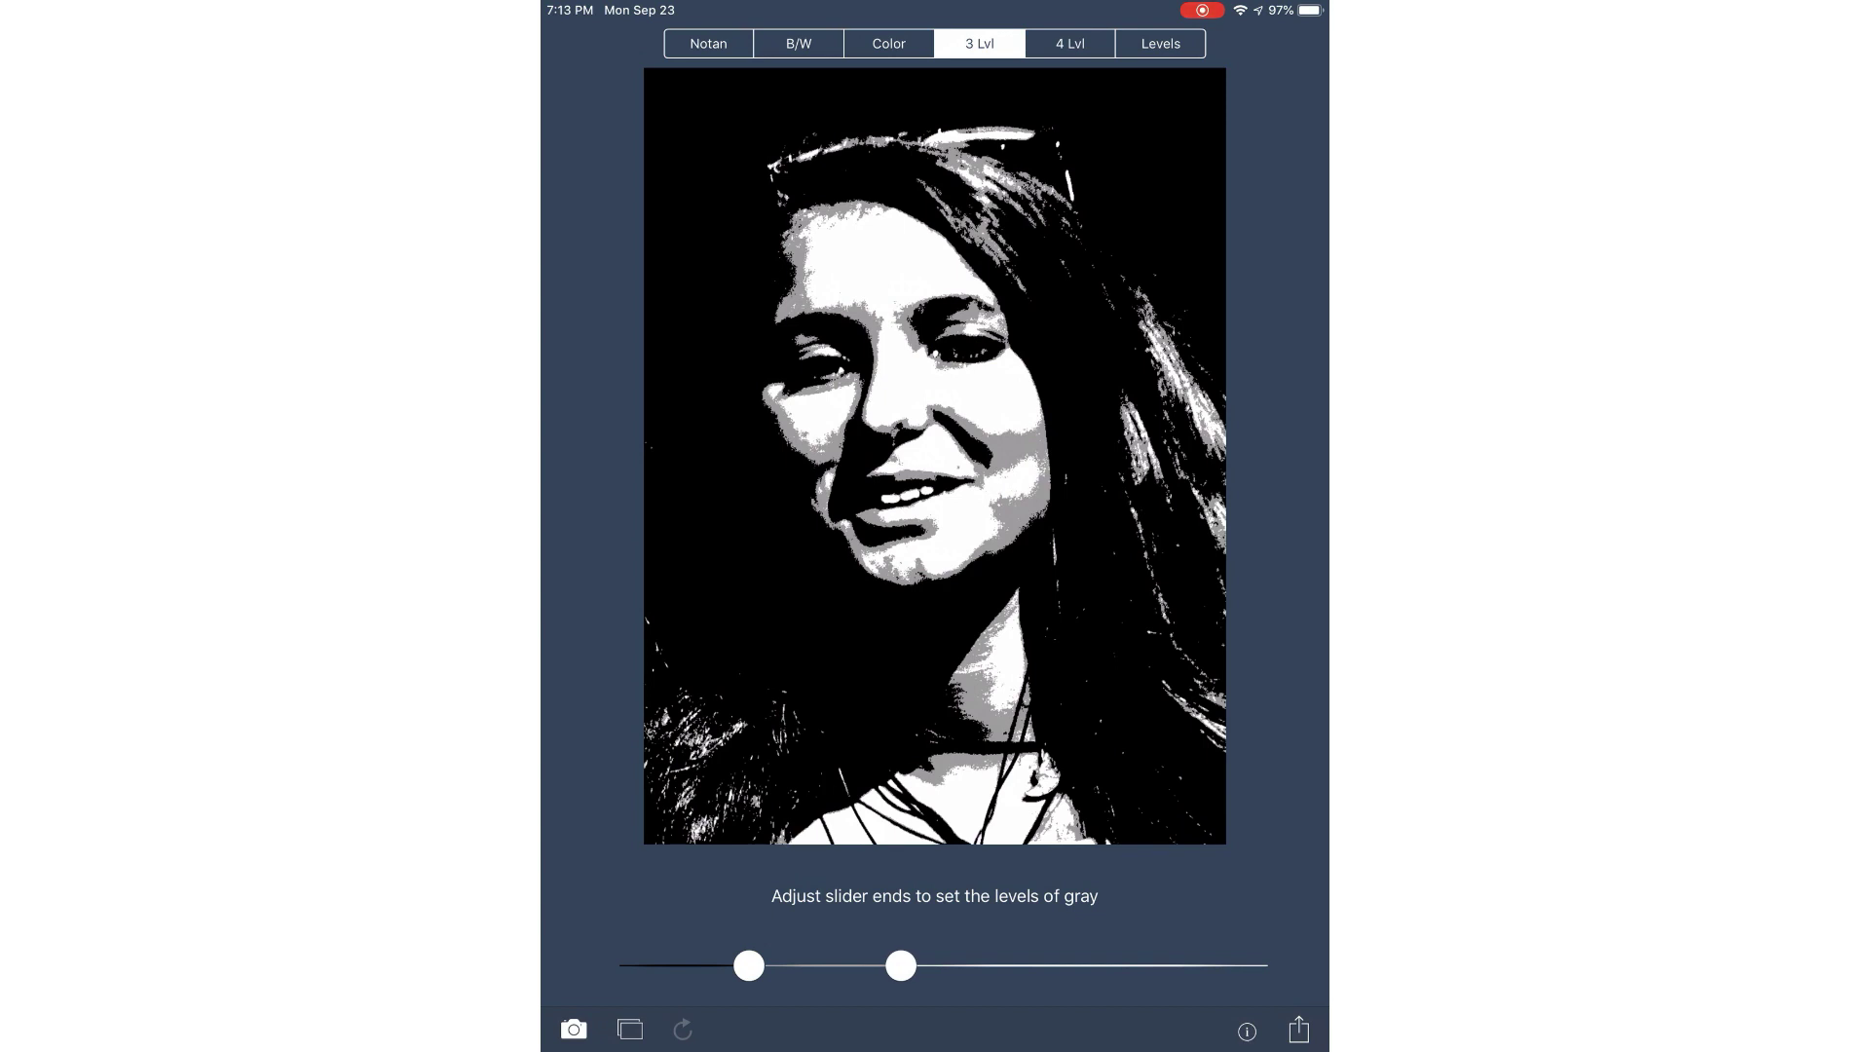
{"action": "left_click", "coordinate": [1299, 1030]}
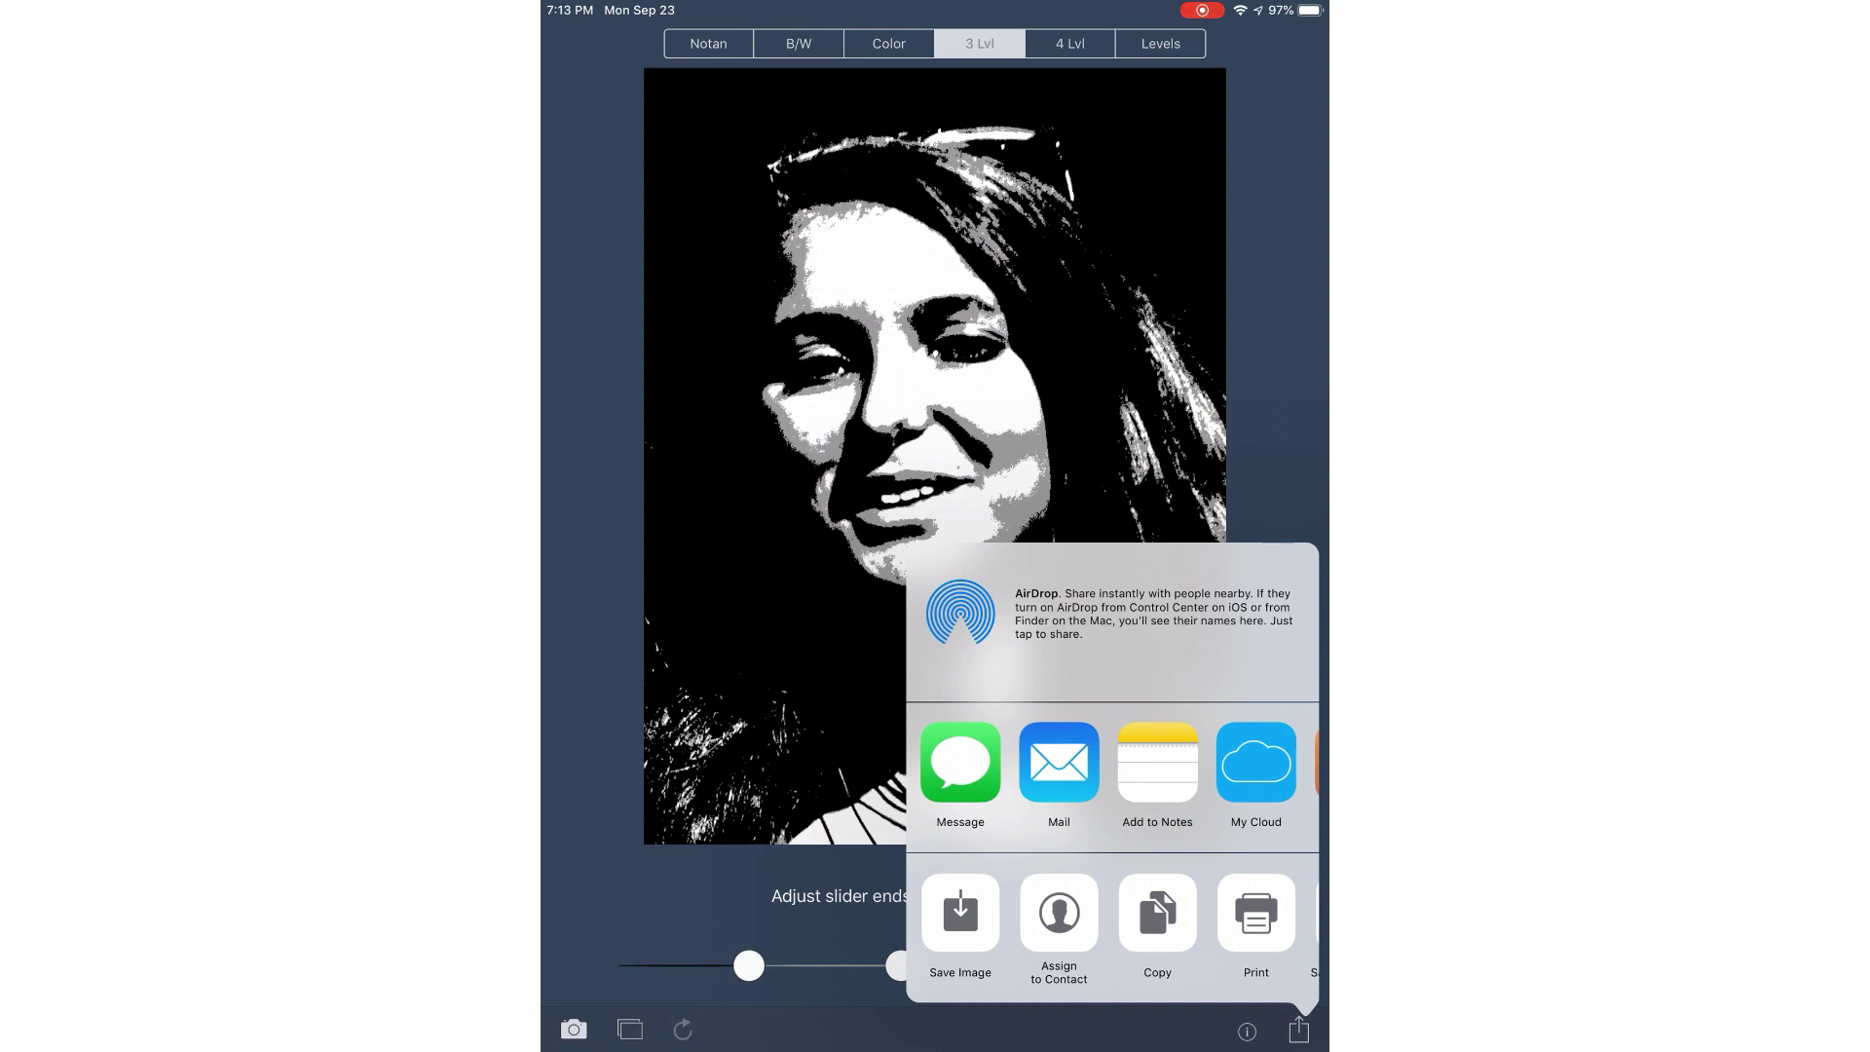
Step: Choose Save Image in the share sheet to save the three-level portrait to the device
{"action": "left_click", "coordinate": [961, 913]}
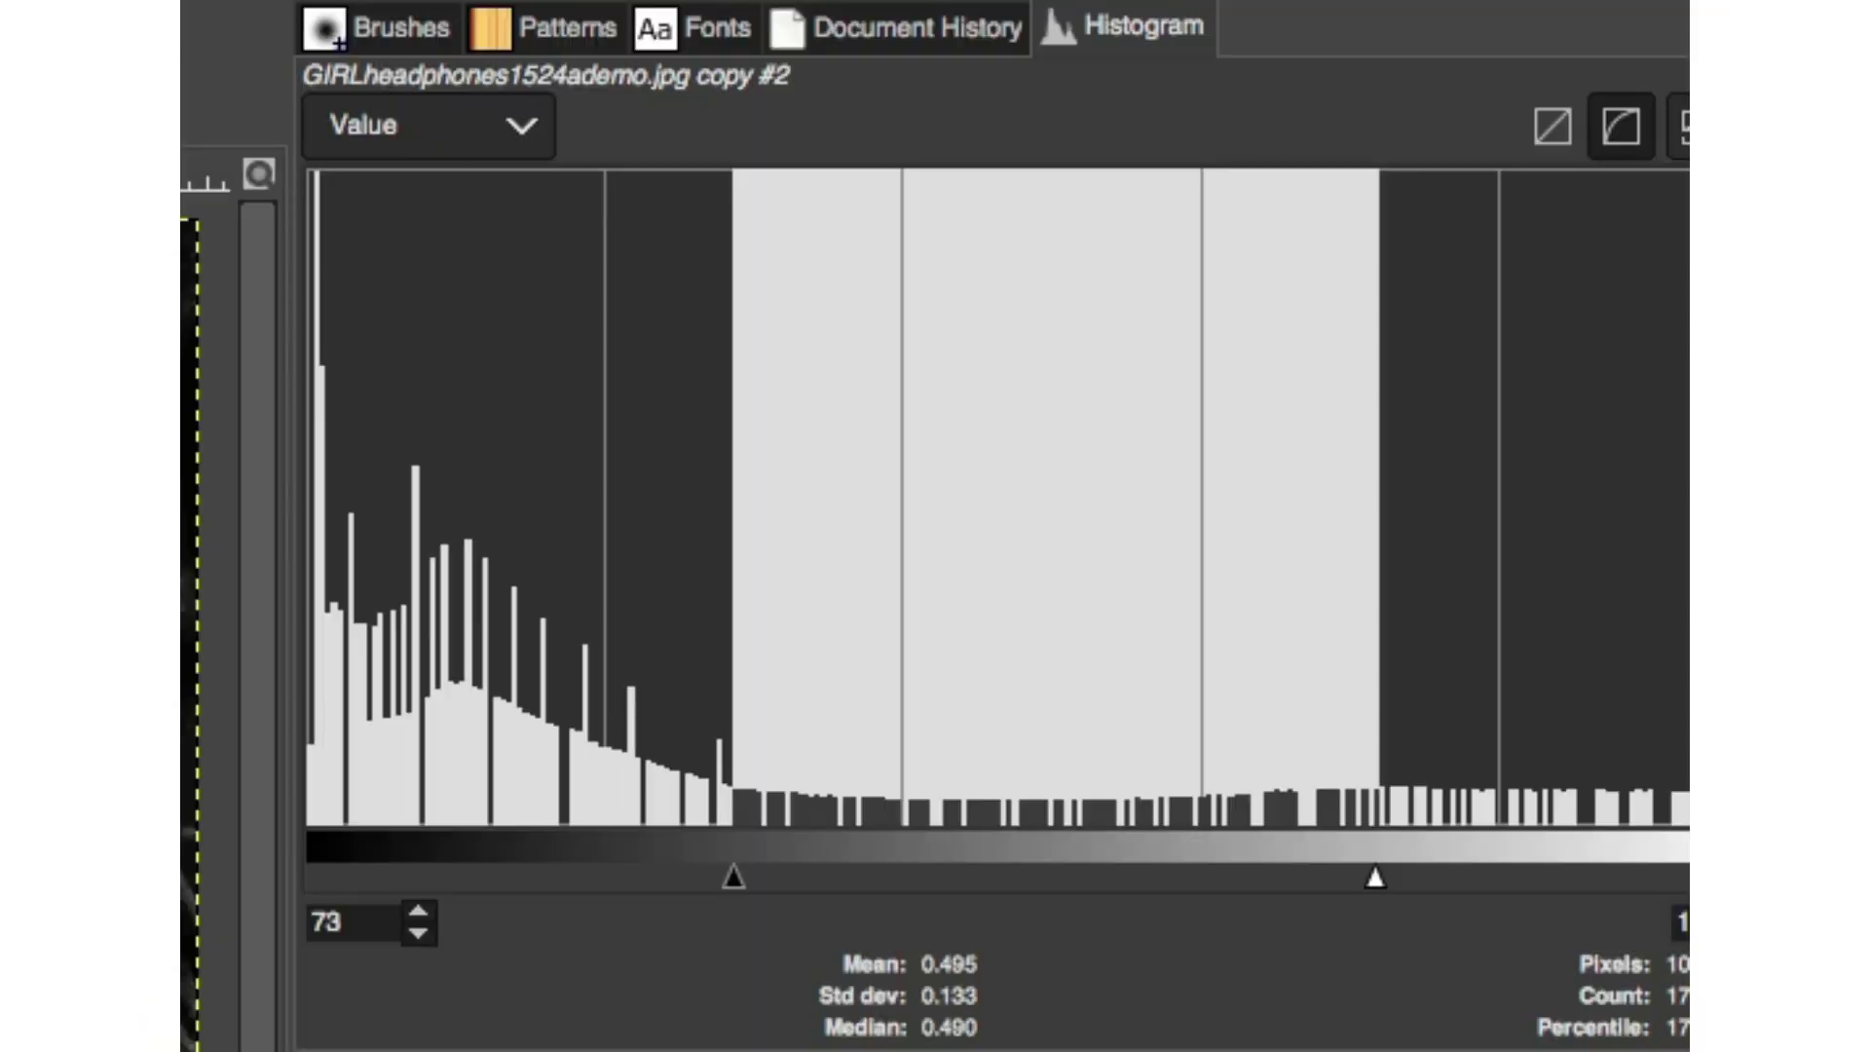
Step: Duplicate the portrait layer in GIMP, creating copy #3, and open the Colors menu
{"action": "right_click", "coordinate": [1286, 599]}
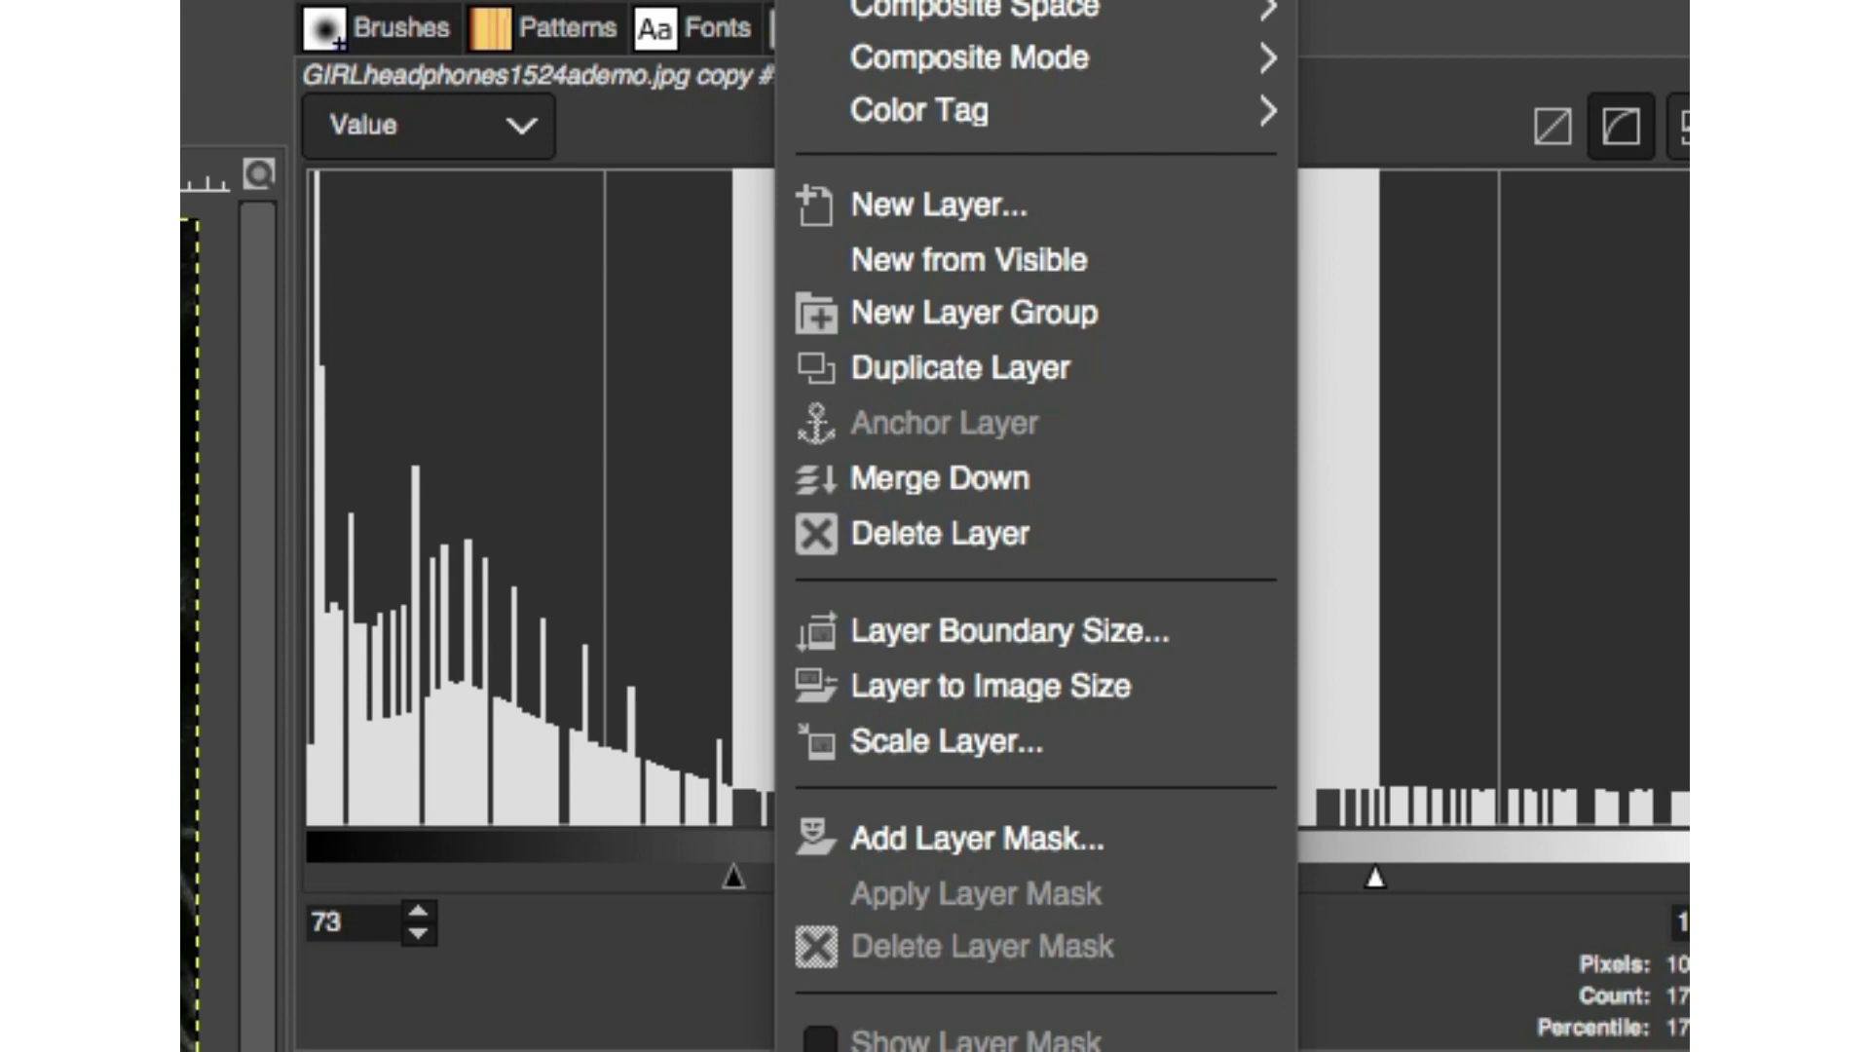
{"action": "left_click", "coordinate": [922, 366]}
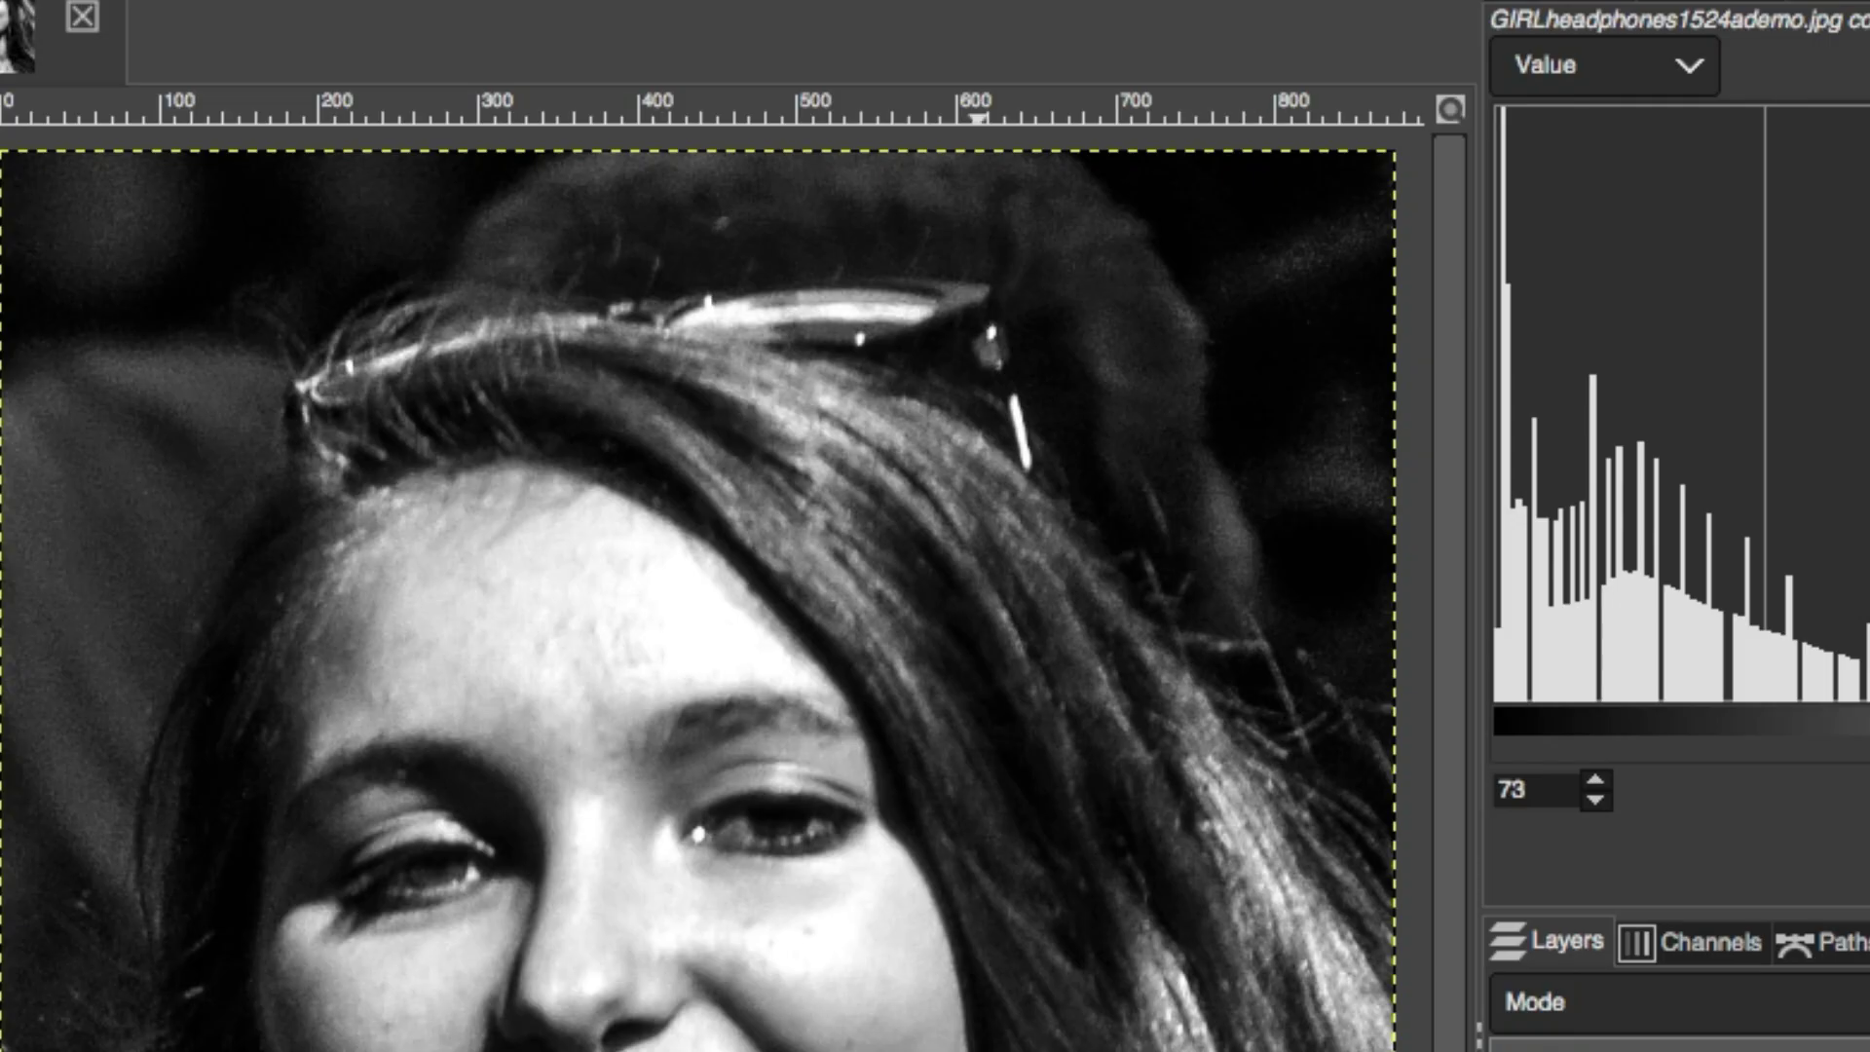
{"action": "key", "text": "alt+c"}
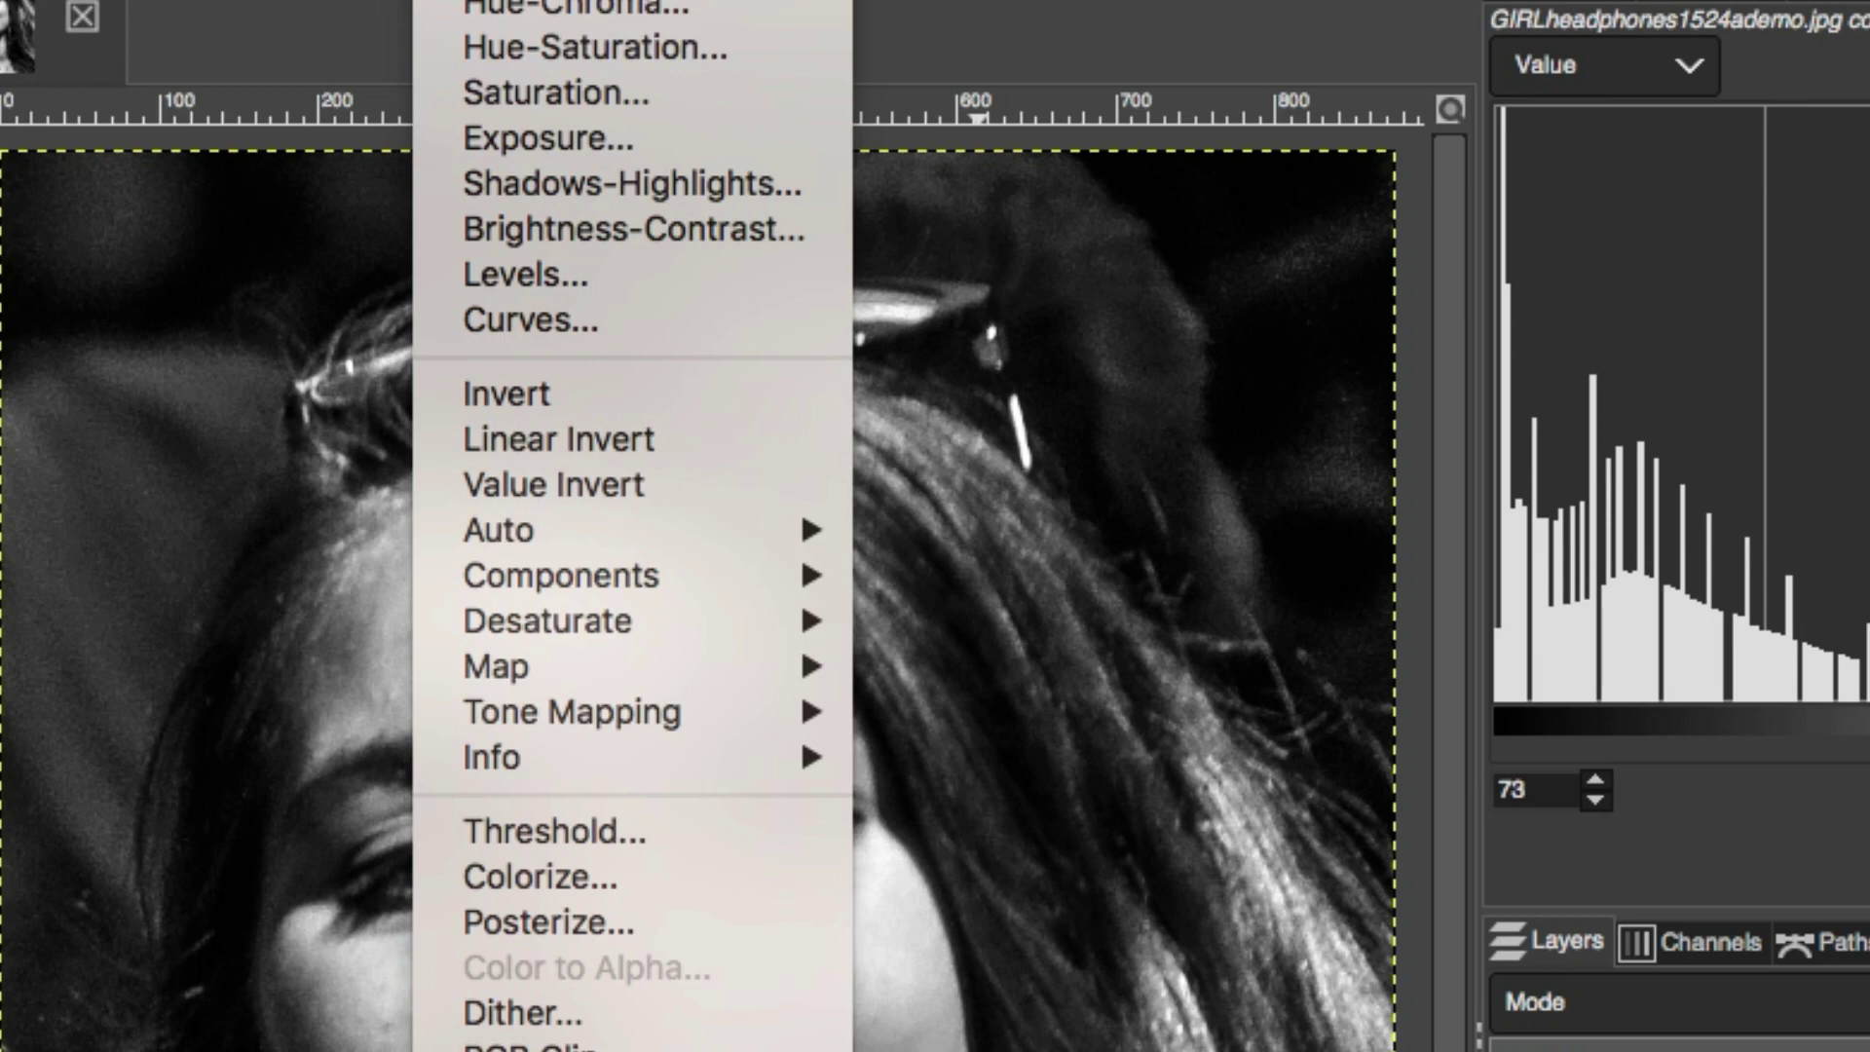